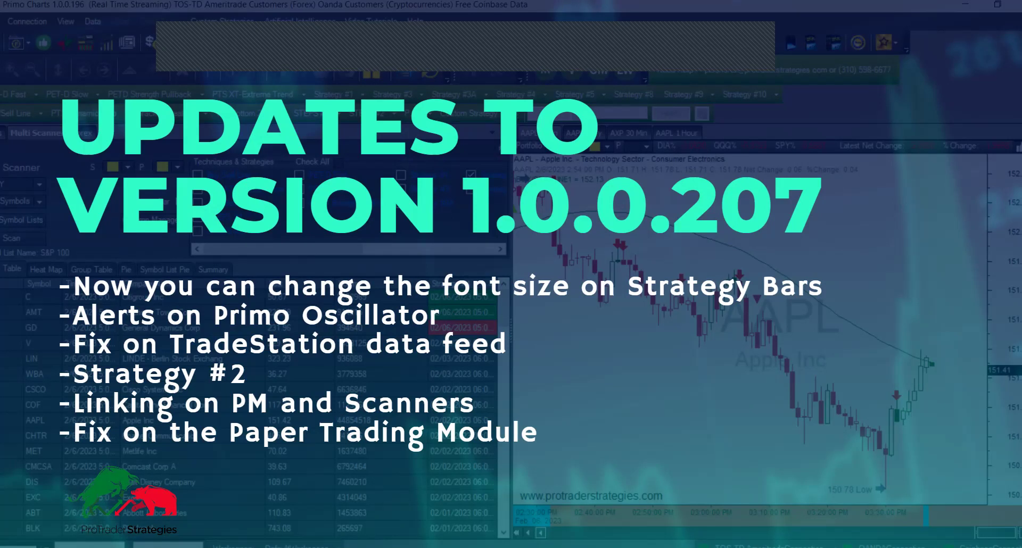
pyautogui.click(219, 330)
pyautogui.click(118, 376)
pyautogui.moveTo(118, 376); pyautogui.dragTo(269, 370)
pyautogui.click(379, 401)
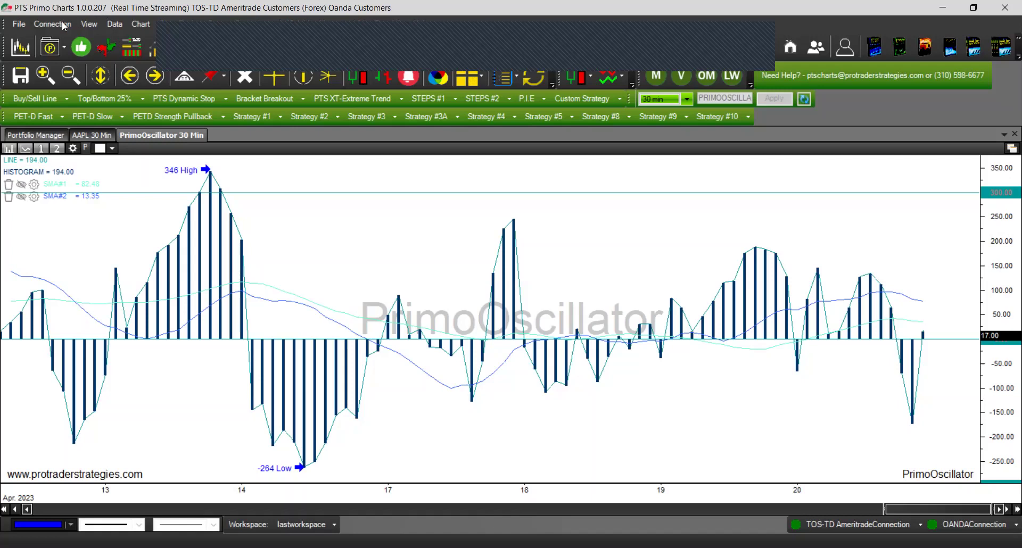
# Set the strategy bar font size to 11 in the program settings and save
pyautogui.click(17, 26)
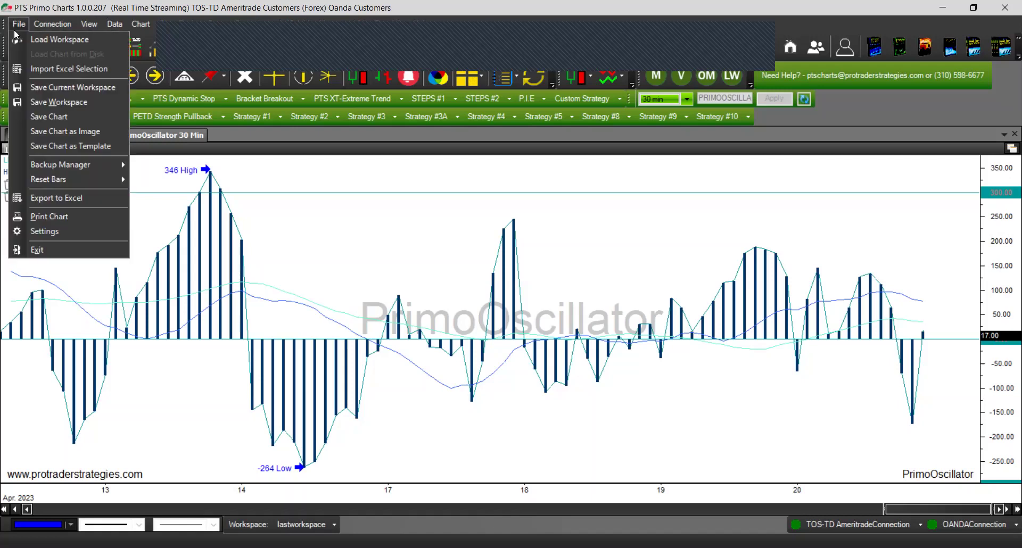
pyautogui.click(45, 231)
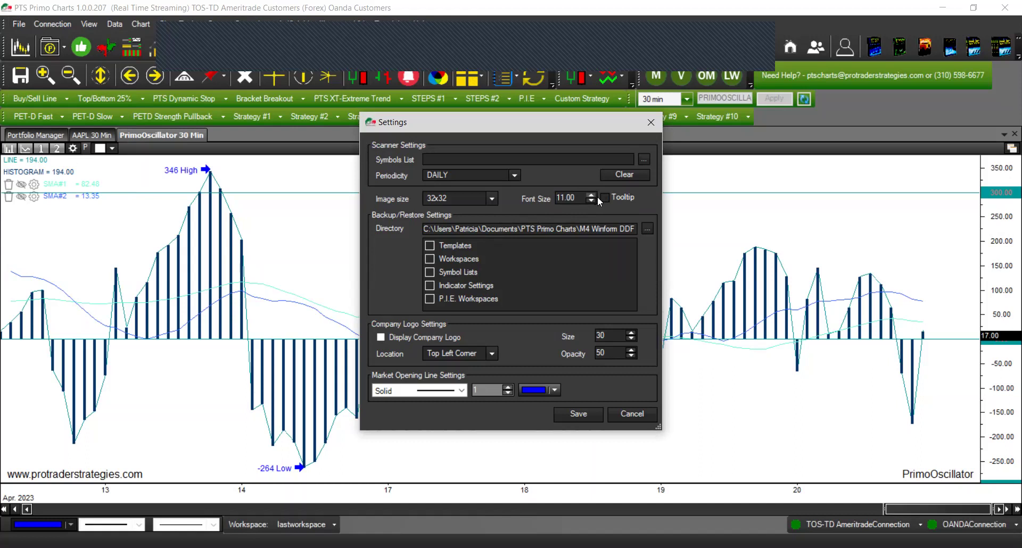
pyautogui.click(574, 415)
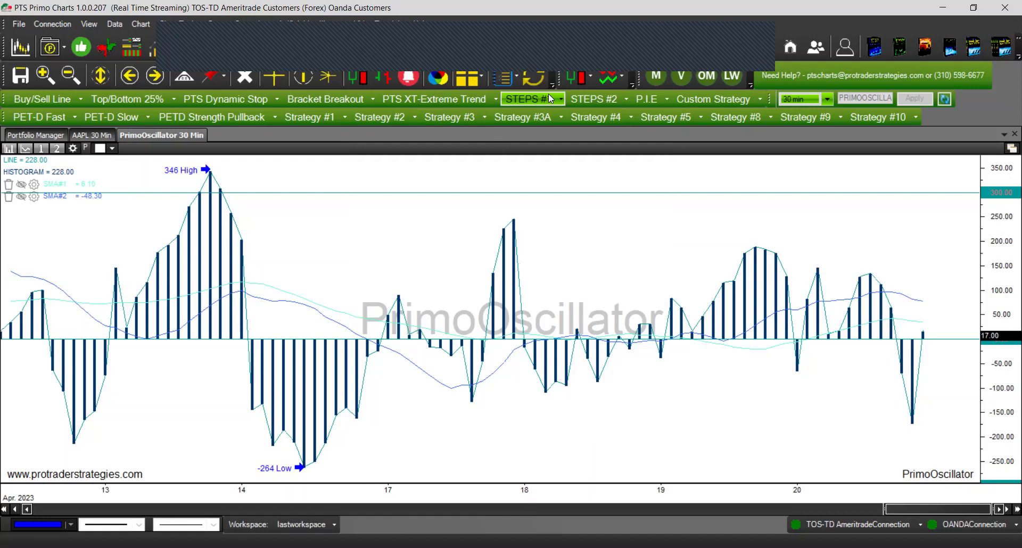
# Set the strategy bar font size to 7, enable the Tooltip option and save the settings
pyautogui.click(19, 25)
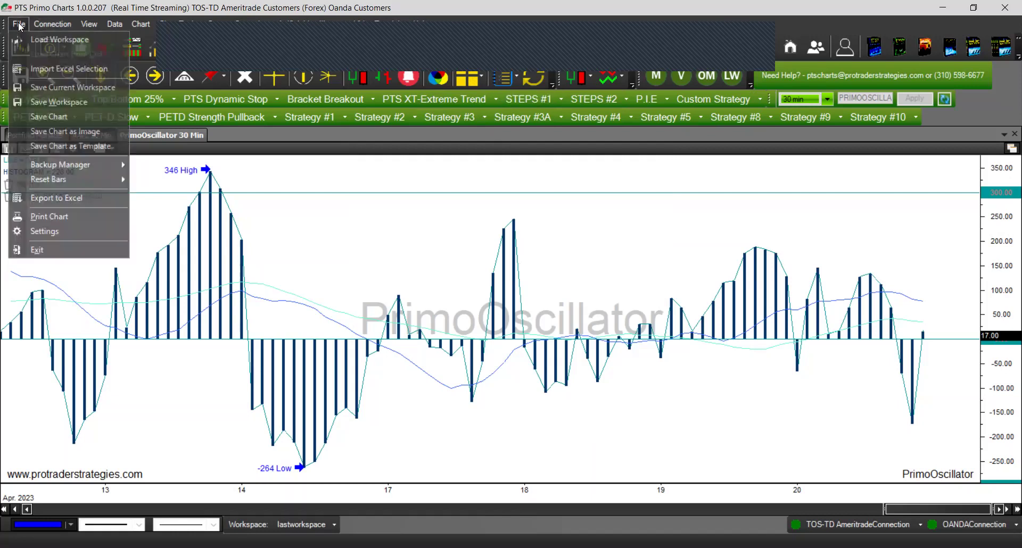
pyautogui.click(46, 231)
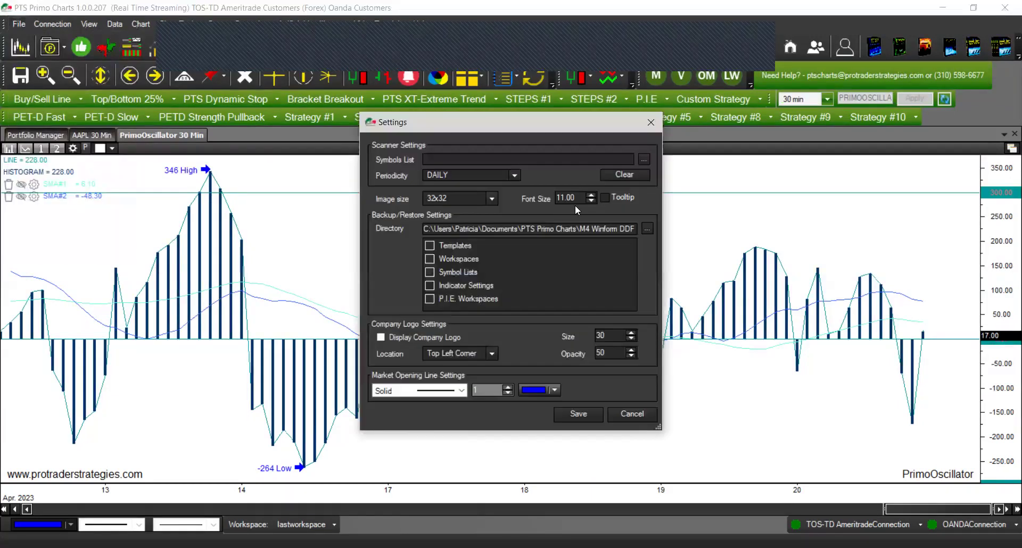
pyautogui.moveTo(577, 198); pyautogui.dragTo(546, 199)
pyautogui.write('7')
pyautogui.click(606, 198)
pyautogui.click(570, 417)
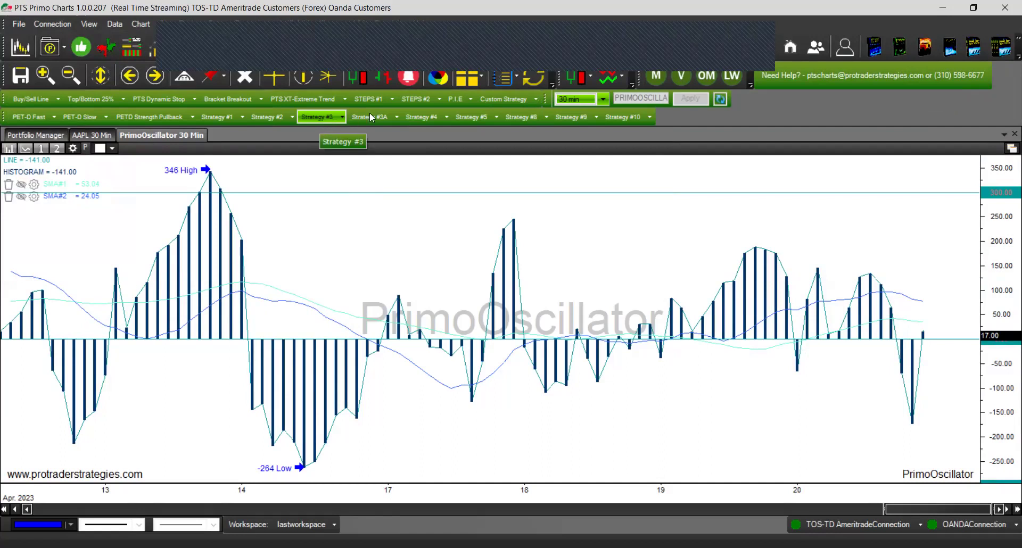
# Save the settings with a strategy bar font size of 5, and look through the Strategy #4 options
pyautogui.click(22, 23)
pyautogui.click(57, 232)
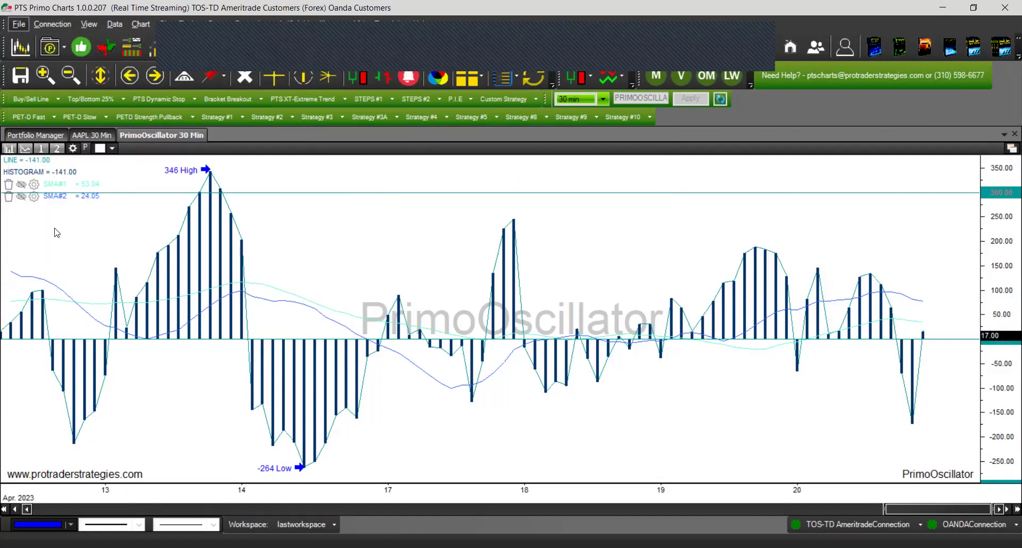
pyautogui.moveTo(560, 197); pyautogui.dragTo(553, 199)
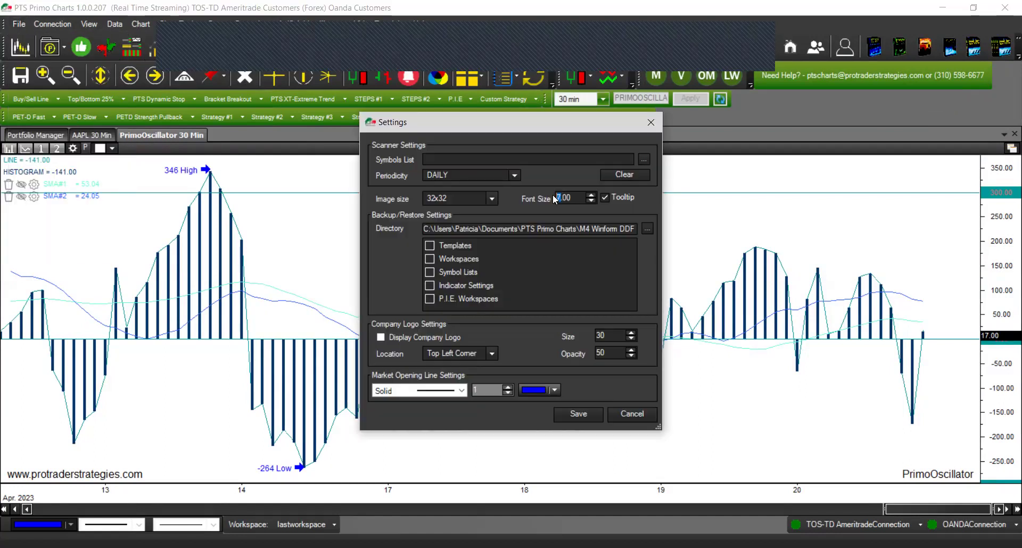
pyautogui.write('5')
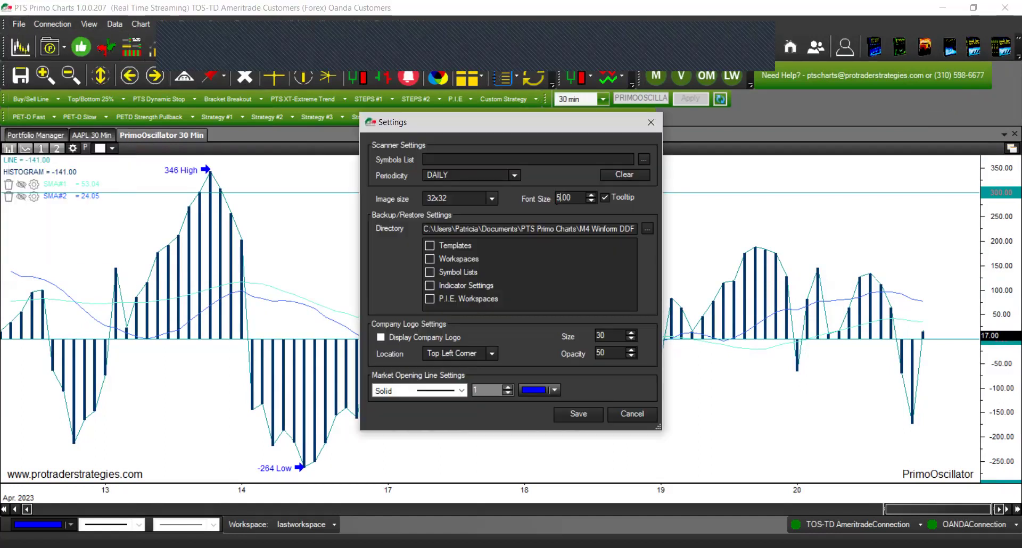
pyautogui.click(578, 414)
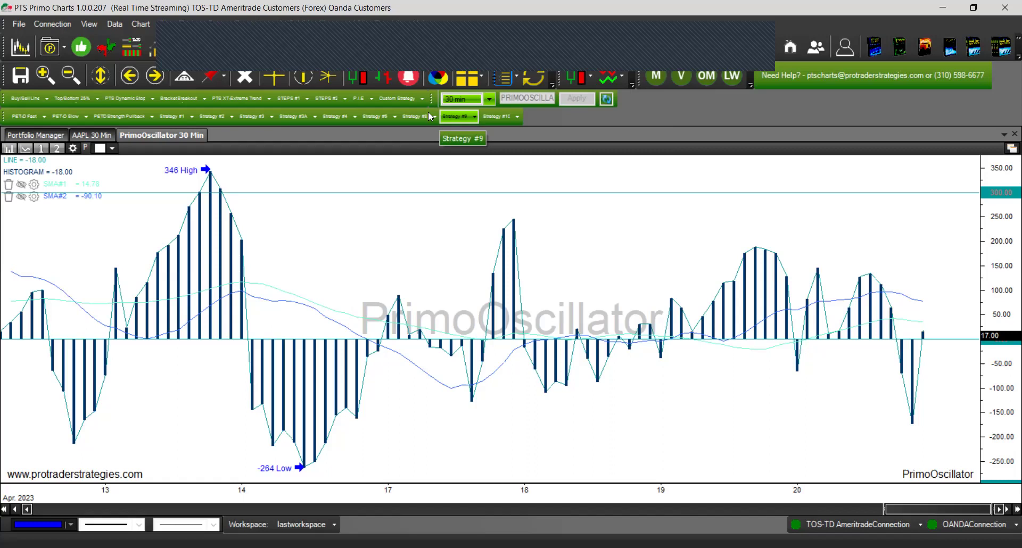
pyautogui.click(331, 116)
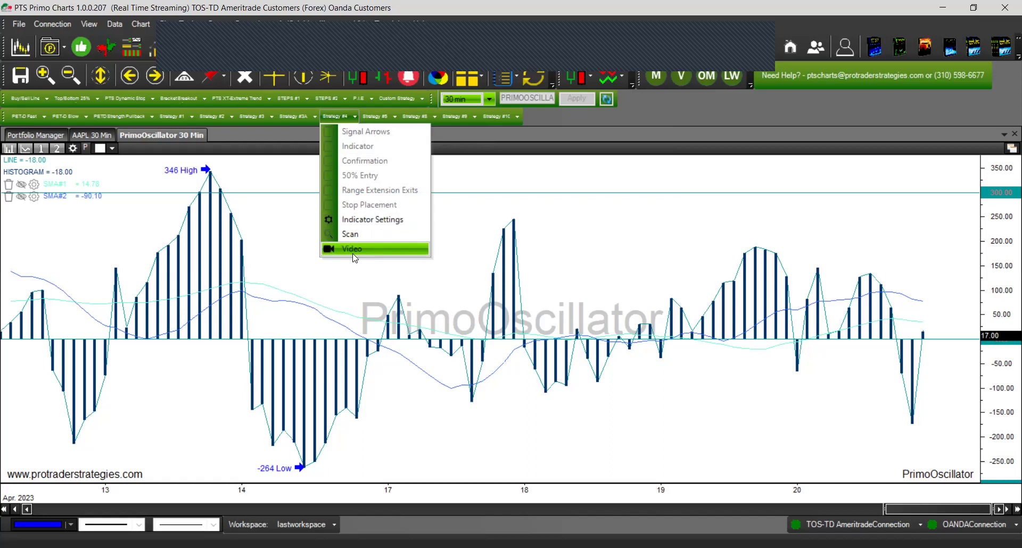
pyautogui.click(293, 176)
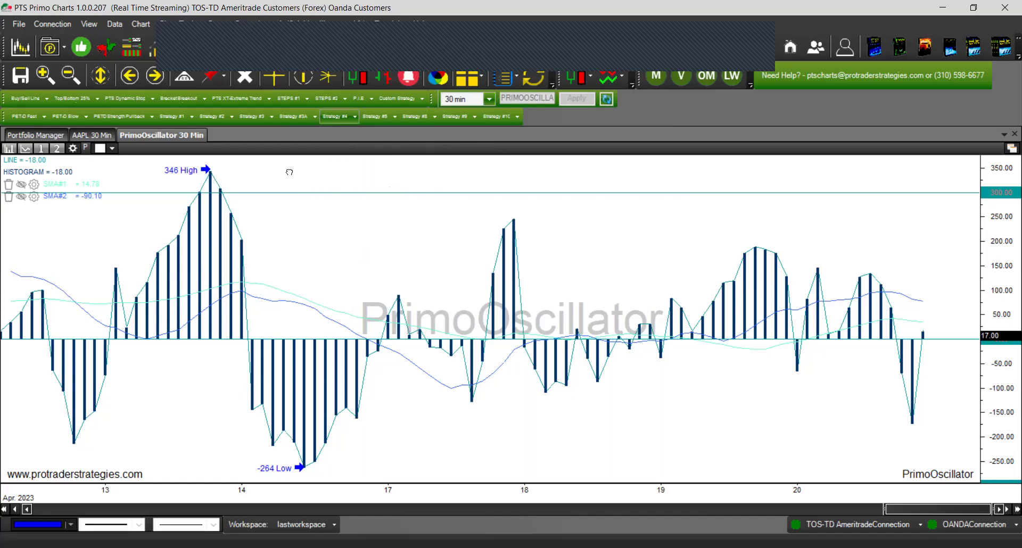
# Set the strategy bar font size to 8.5, turn off the Tooltip option and save the settings
pyautogui.click(18, 24)
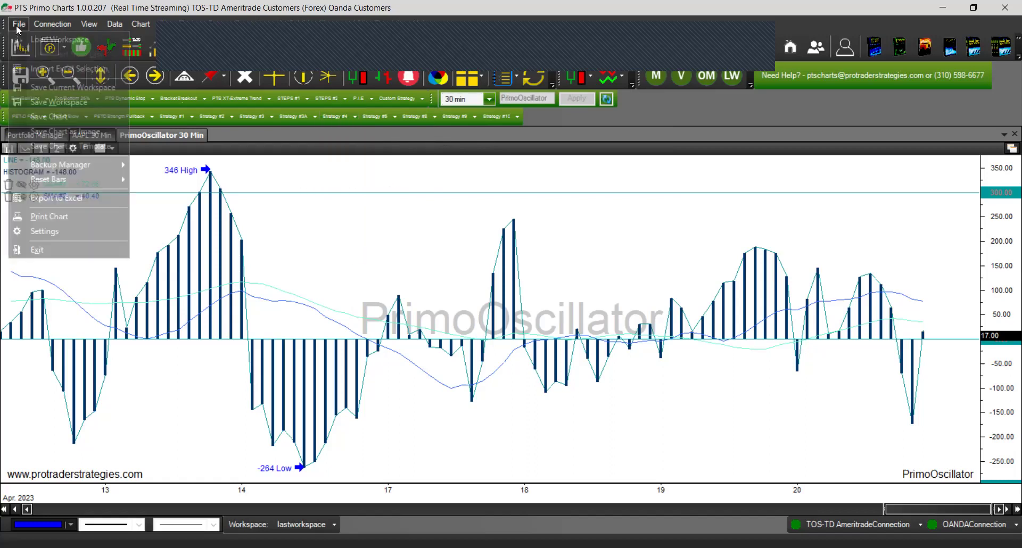
pyautogui.click(40, 232)
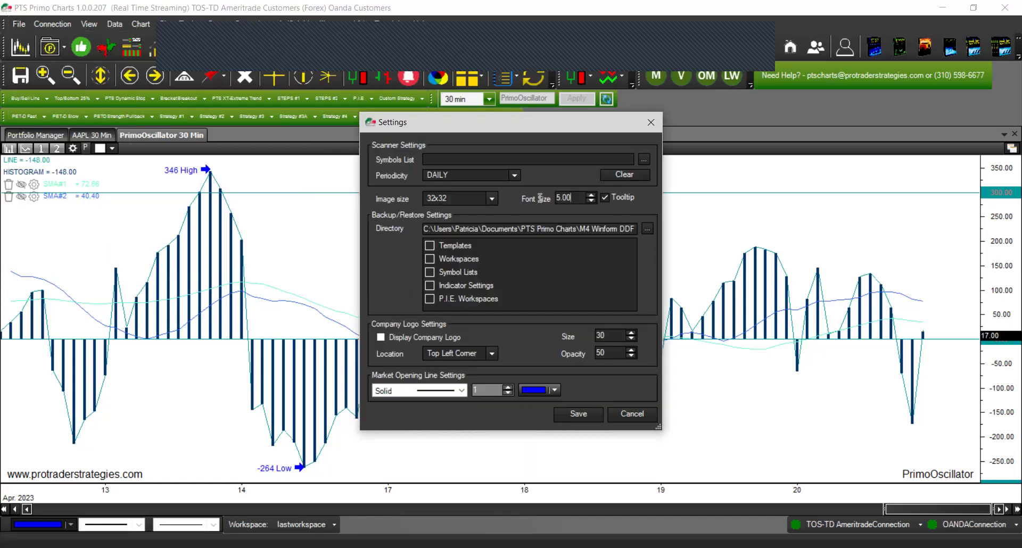
pyautogui.write('8.5')
pyautogui.click(604, 200)
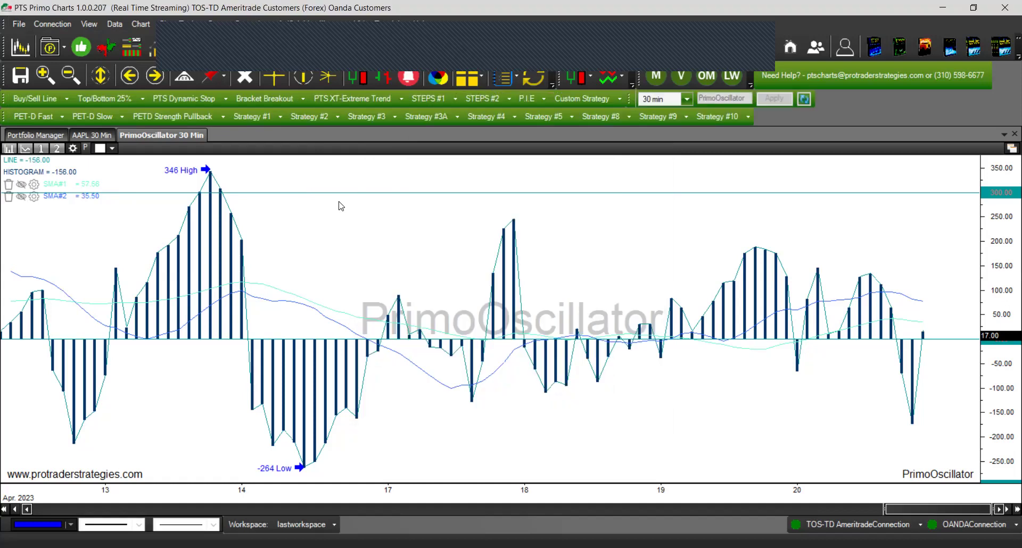
# Review the available data feeds, including TradeStation, in the data feed settings and close them without changes
pyautogui.click(59, 24)
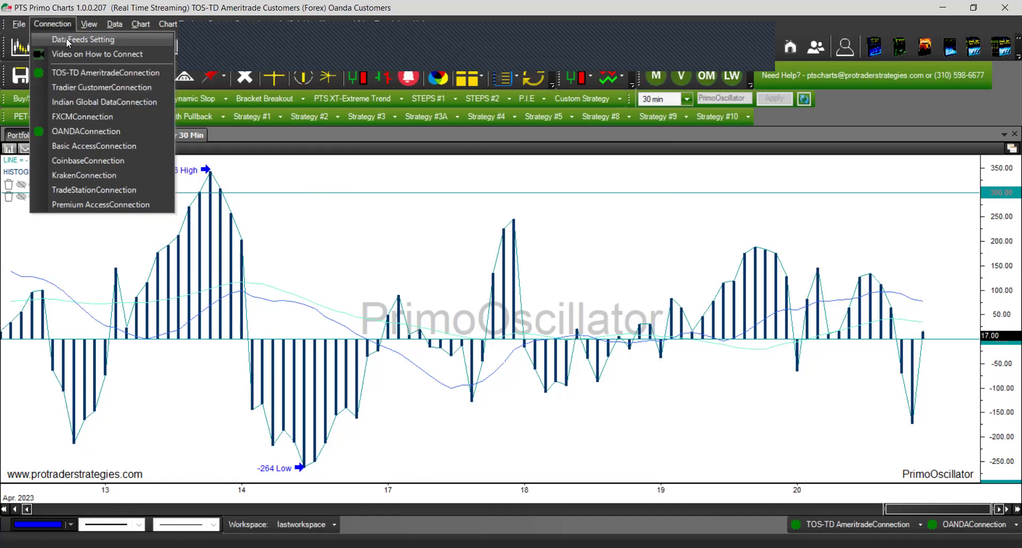
pyautogui.click(68, 41)
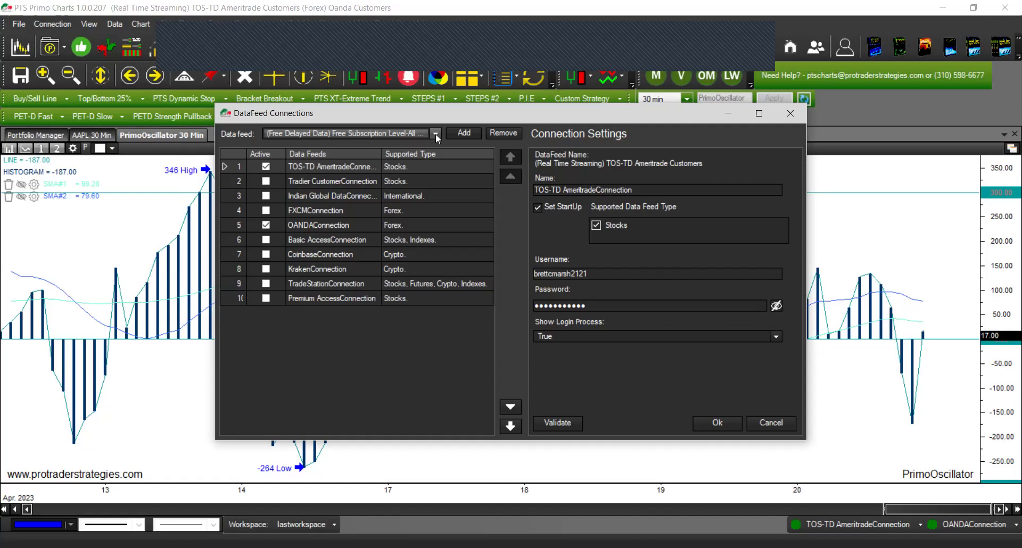
pyautogui.click(435, 133)
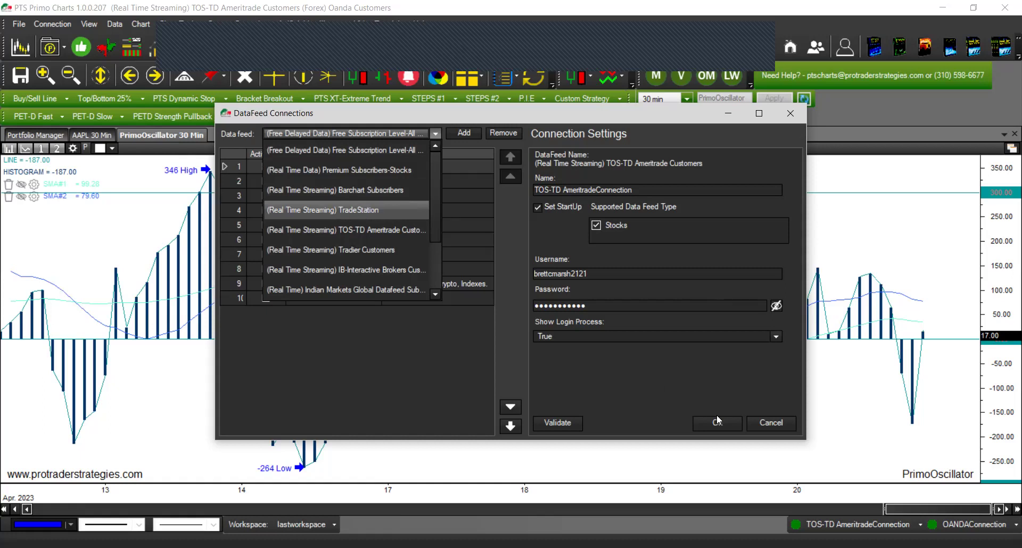
pyautogui.click(770, 424)
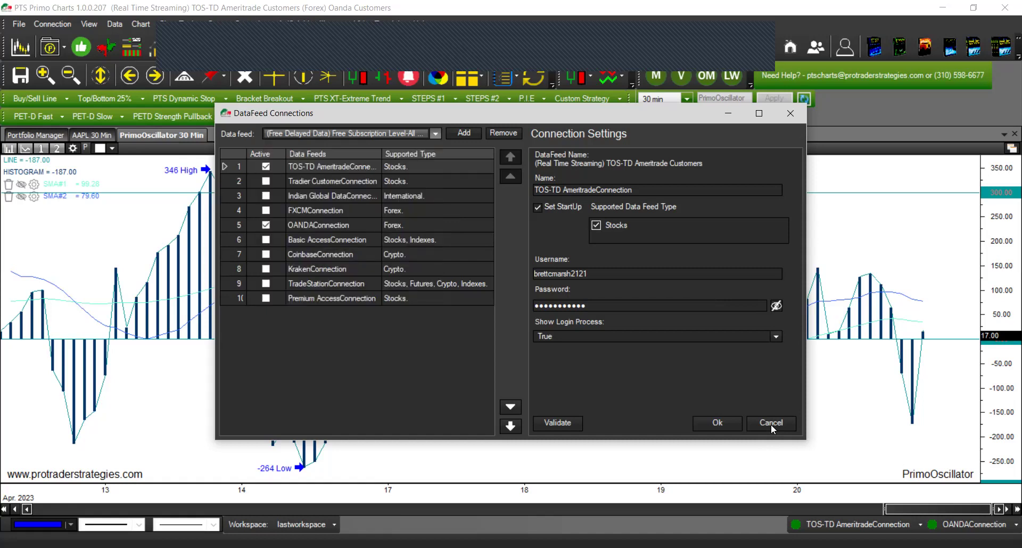
pyautogui.press('Escape')
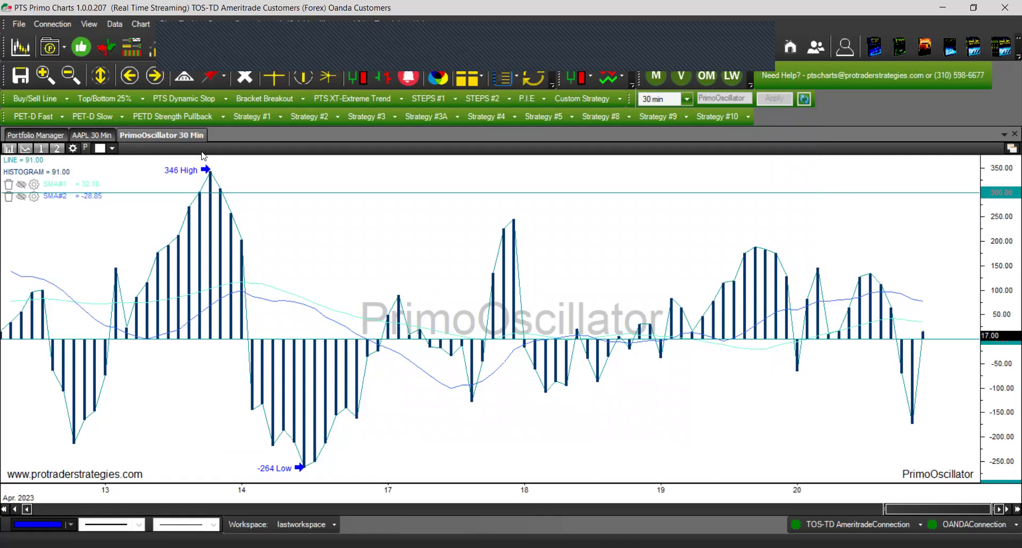
# Review the Primo Oscillator's alert list and close its settings without changes
pyautogui.click(74, 150)
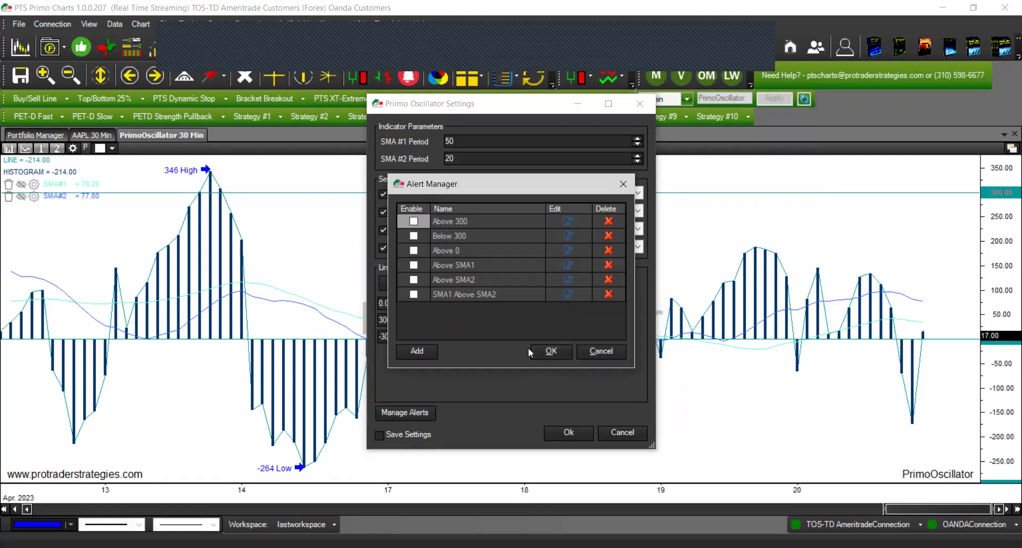
pyautogui.click(600, 353)
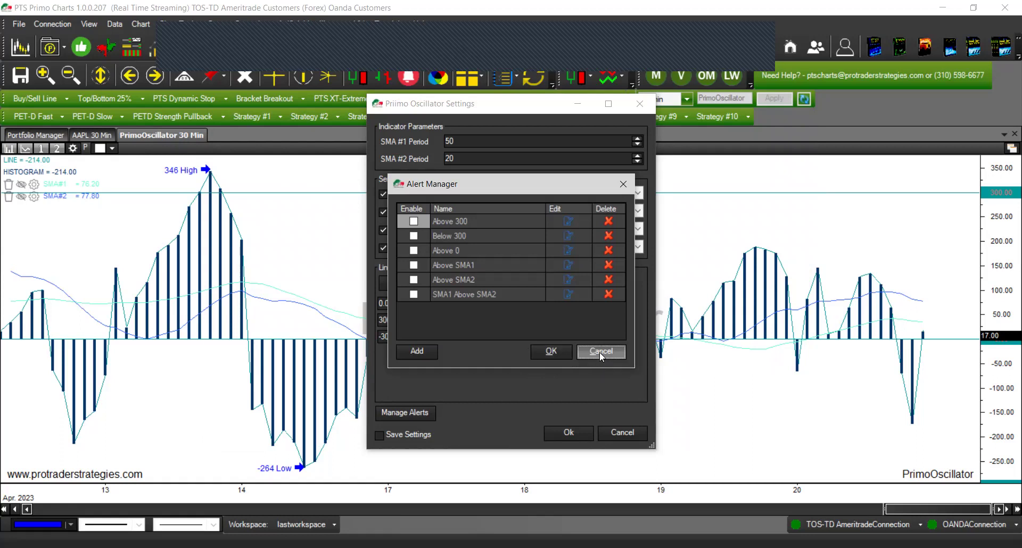
pyautogui.click(620, 432)
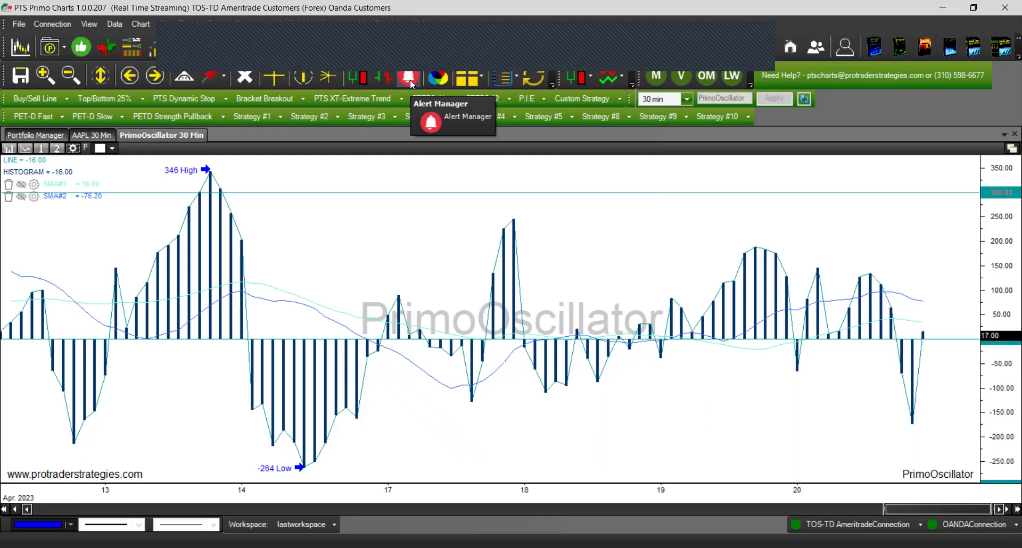
# Enable all Primo Oscillator alerts: Above 300, Below 300, Above 0, Above SMA1, Above SMA2 and SMA1 Above SMA2
pyautogui.click(72, 148)
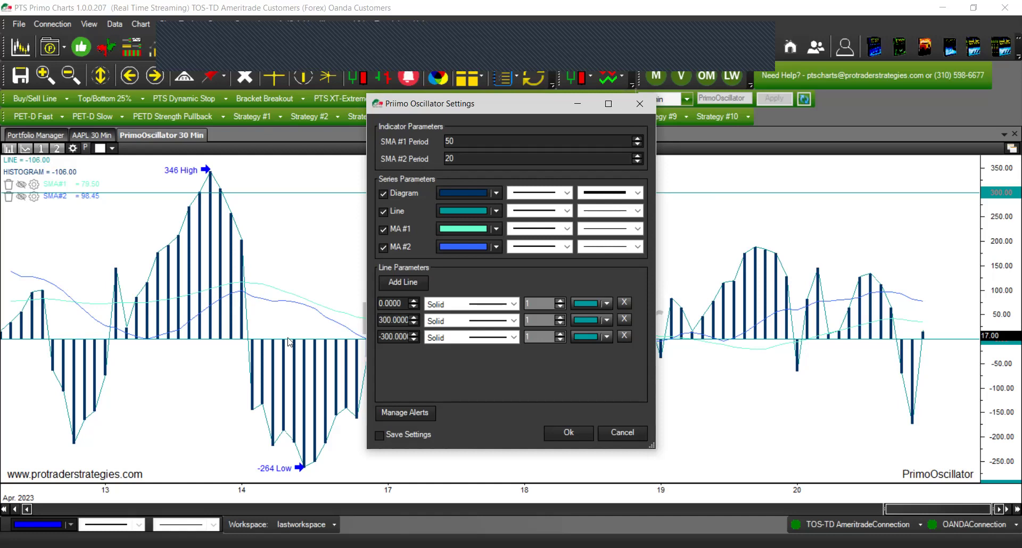
pyautogui.click(411, 413)
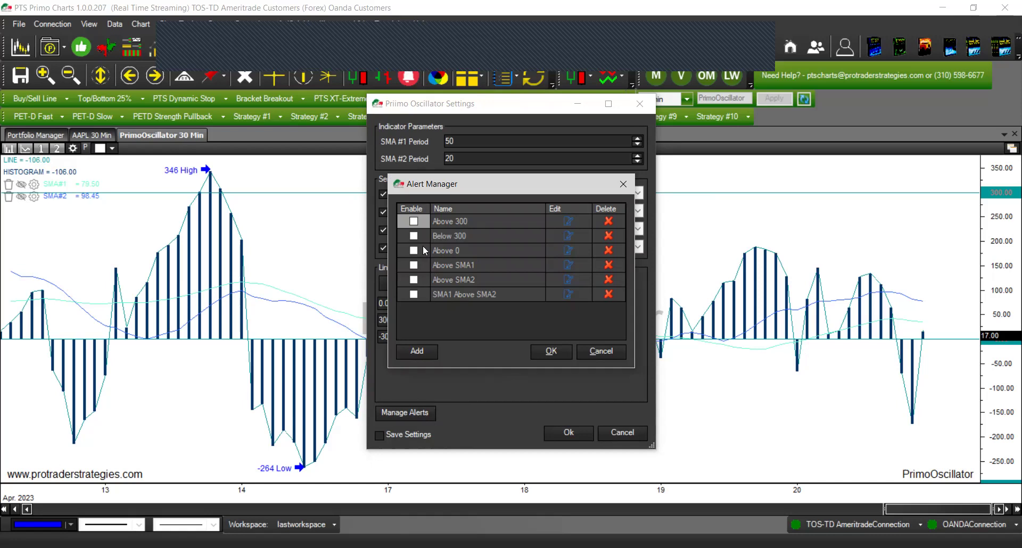
pyautogui.click(415, 223)
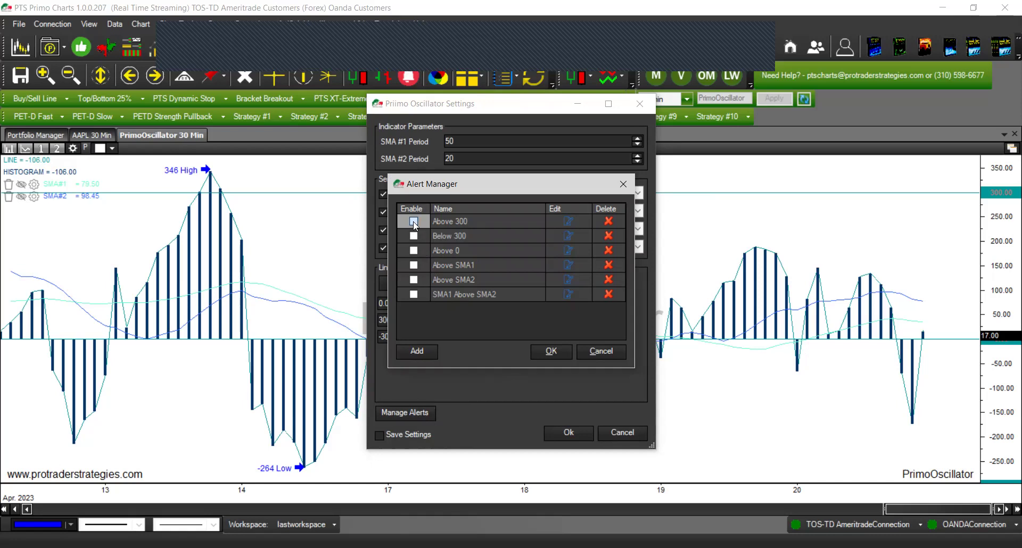
pyautogui.click(414, 252)
pyautogui.click(415, 265)
pyautogui.click(414, 280)
pyautogui.click(414, 294)
pyautogui.click(414, 236)
pyautogui.click(414, 237)
# Examine the Above 300 alert's condition types, try a trigger value of 200 and discard the edit
pyautogui.click(463, 220)
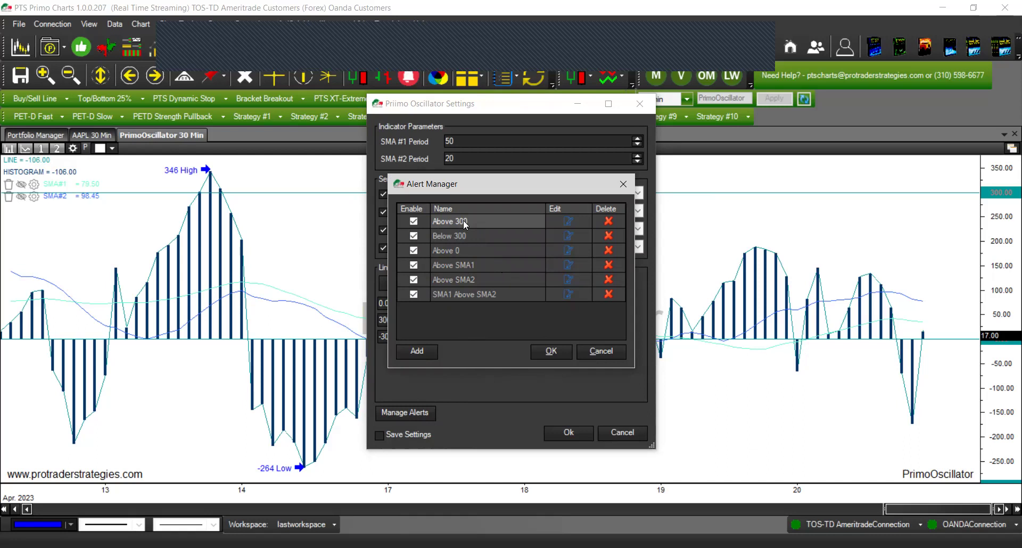
pyautogui.click(568, 221)
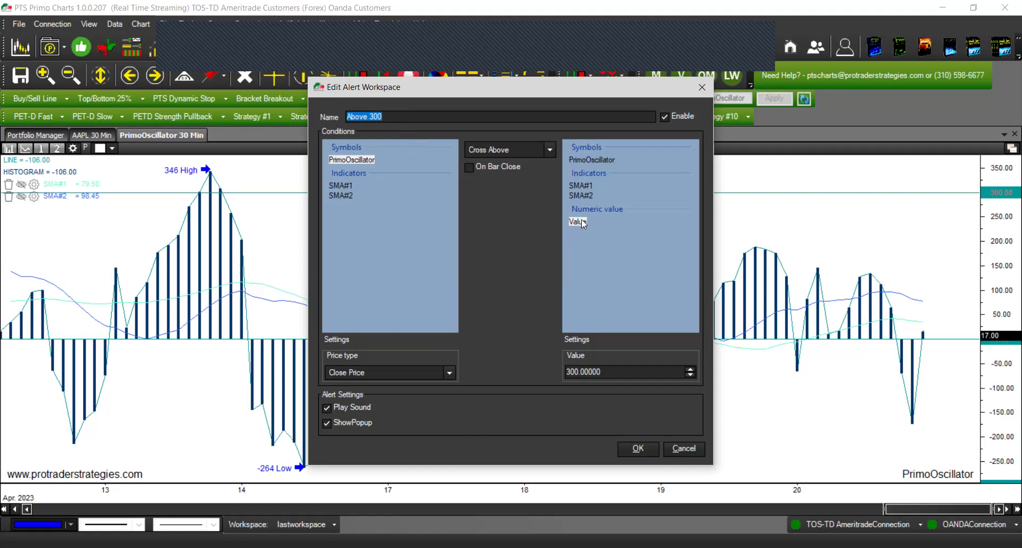
pyautogui.click(551, 149)
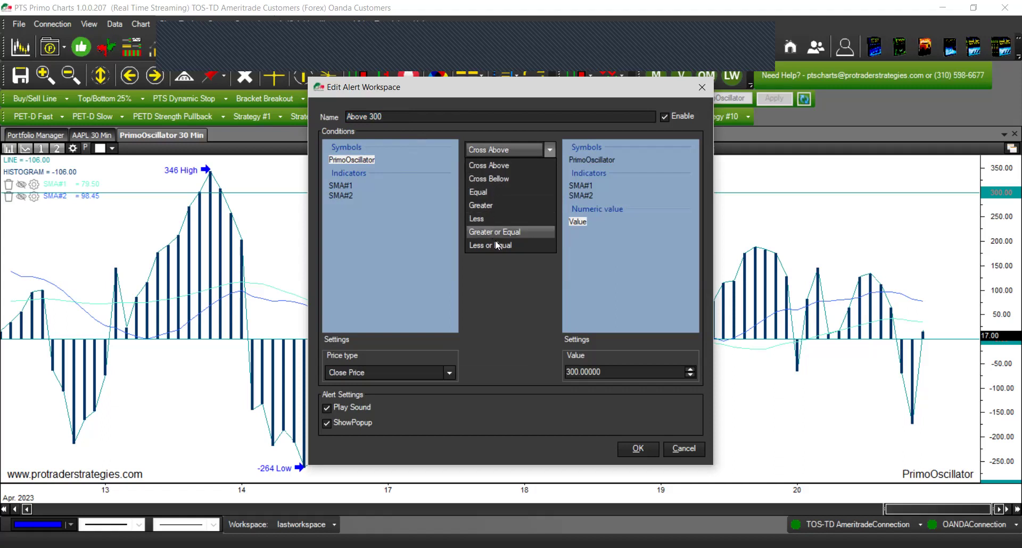
pyautogui.click(500, 279)
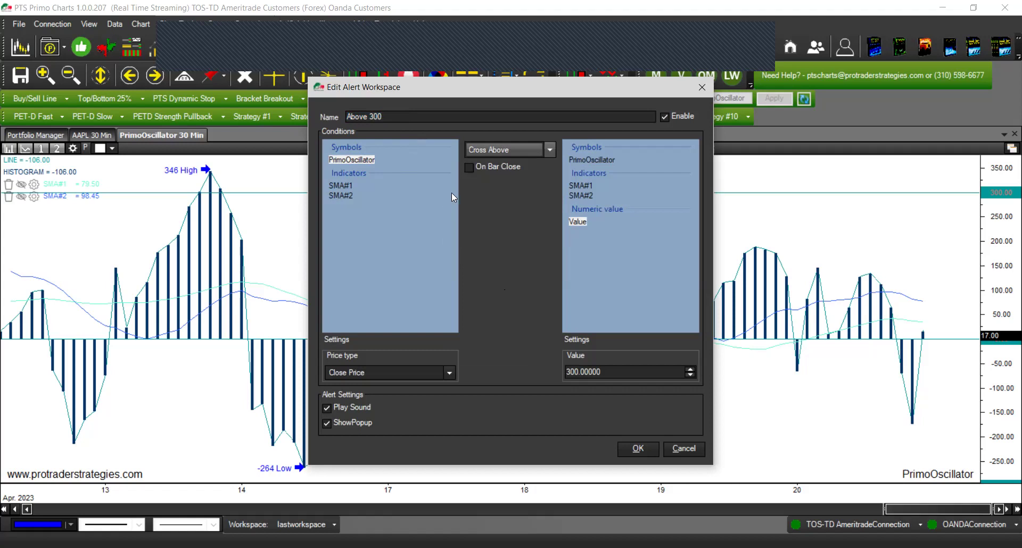
pyautogui.click(568, 372)
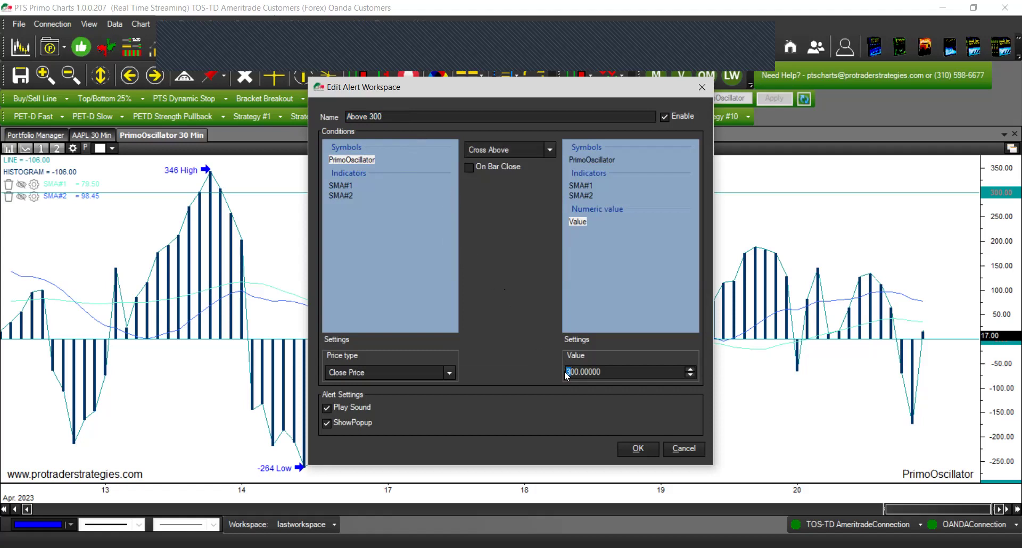
pyautogui.press('Delete')
pyautogui.write('2')
pyautogui.click(675, 449)
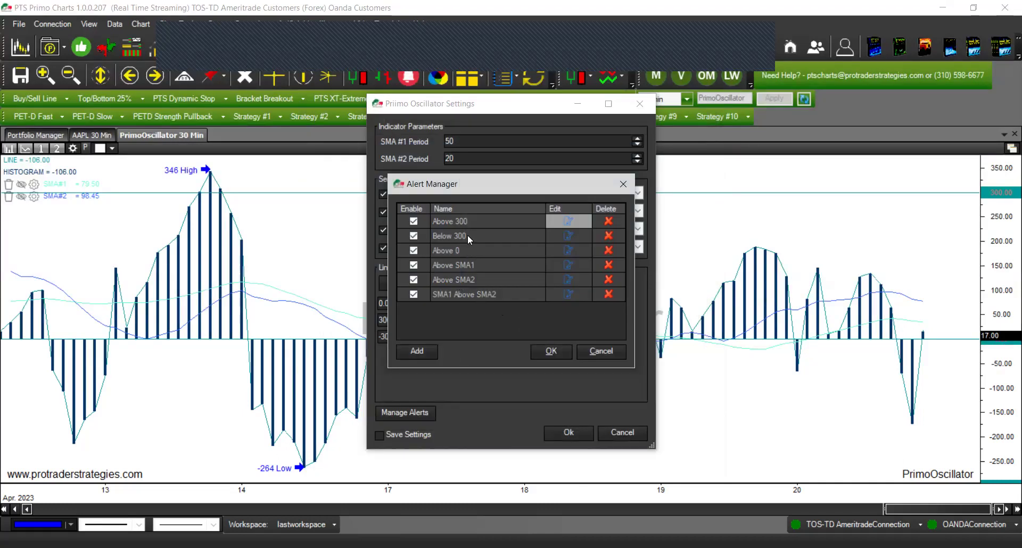
# Set up a new alert named Above 400 for PrimoOscillator crossing above the numeric value 400
pyautogui.click(418, 352)
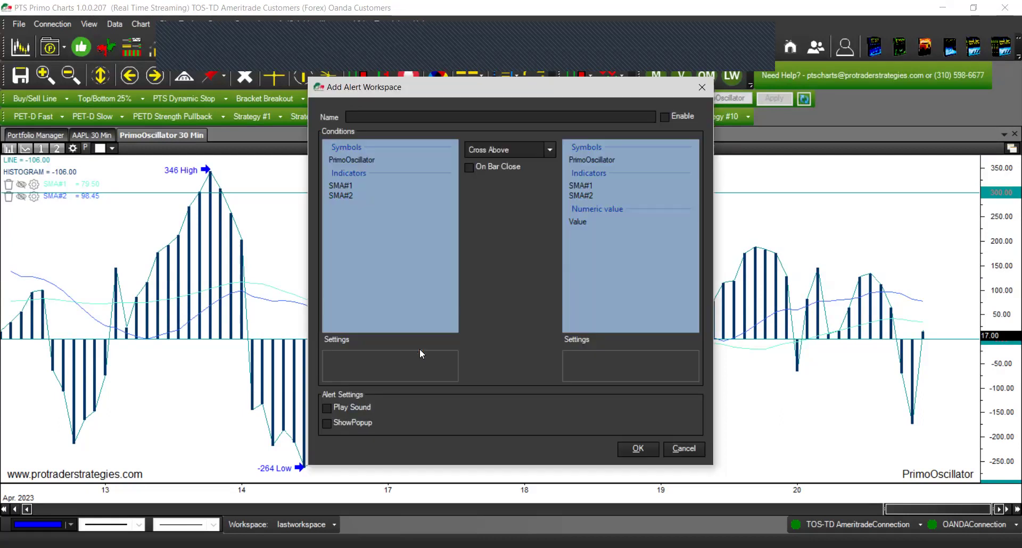
pyautogui.click(375, 117)
pyautogui.write('Above 400')
pyautogui.click(366, 161)
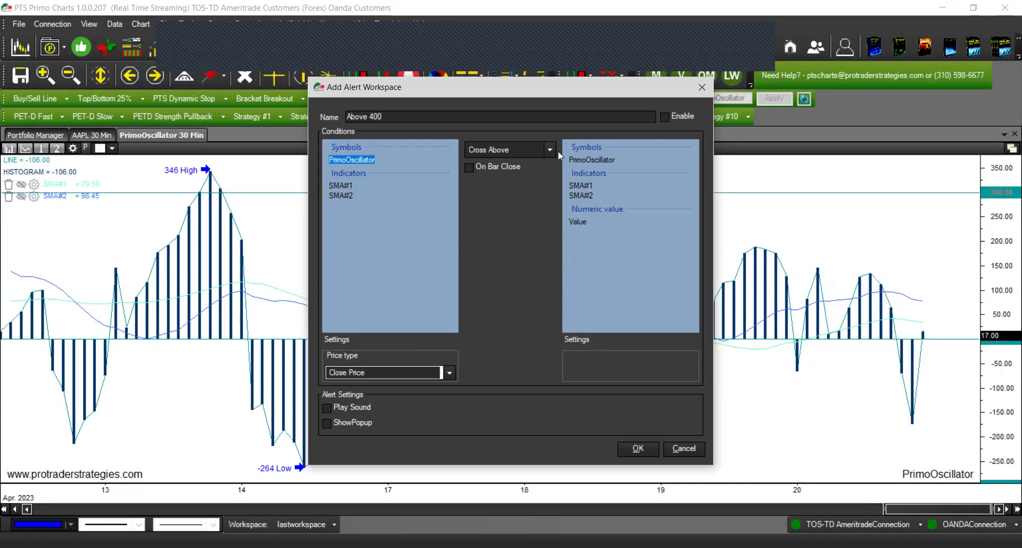
pyautogui.click(583, 220)
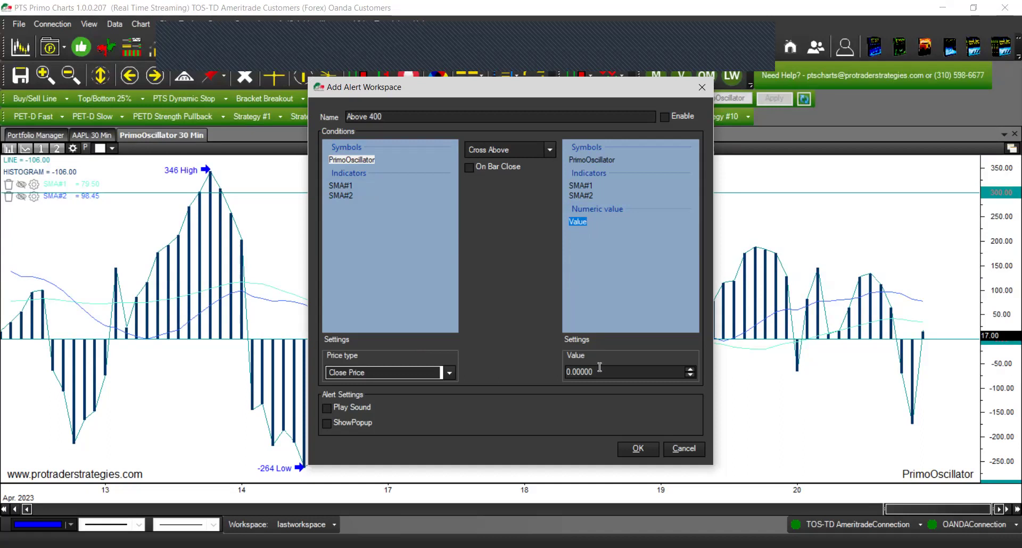
pyautogui.moveTo(601, 371); pyautogui.dragTo(544, 372)
pyautogui.write('4000')
pyautogui.press('BackSpace')
# Save the Above 400 alert as enabled with sound and popup, and delete it from the alert list
pyautogui.click(327, 407)
pyautogui.click(329, 423)
pyautogui.click(664, 117)
pyautogui.click(638, 448)
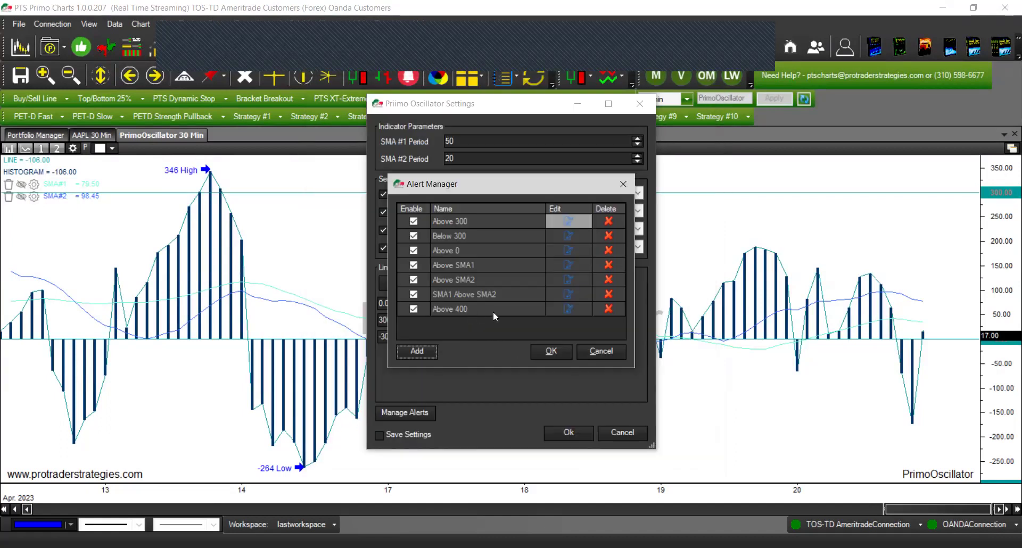
pyautogui.click(610, 309)
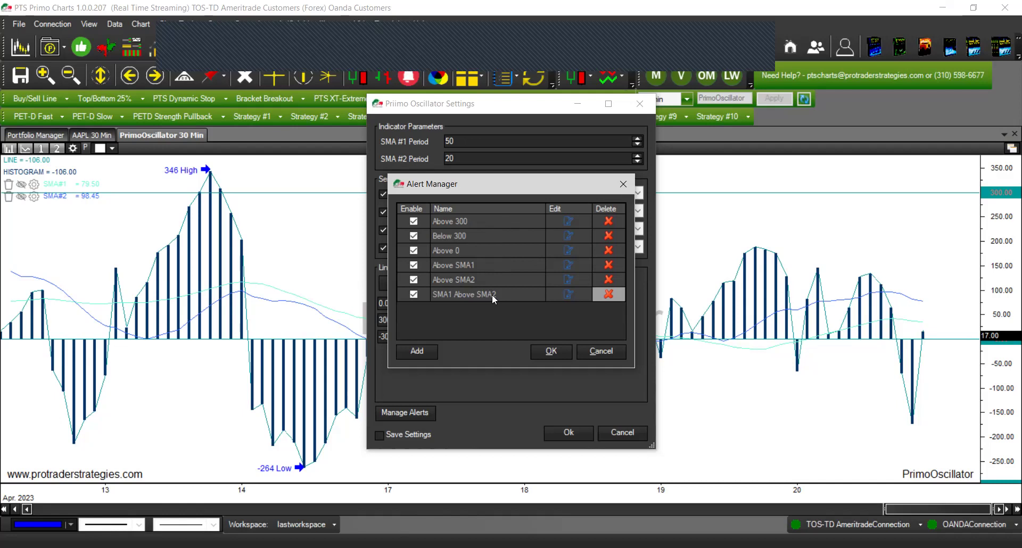
# Review the SMA1 Above SMA2 alert's conditions, and confirm the alert list and the oscillator settings
pyautogui.click(569, 295)
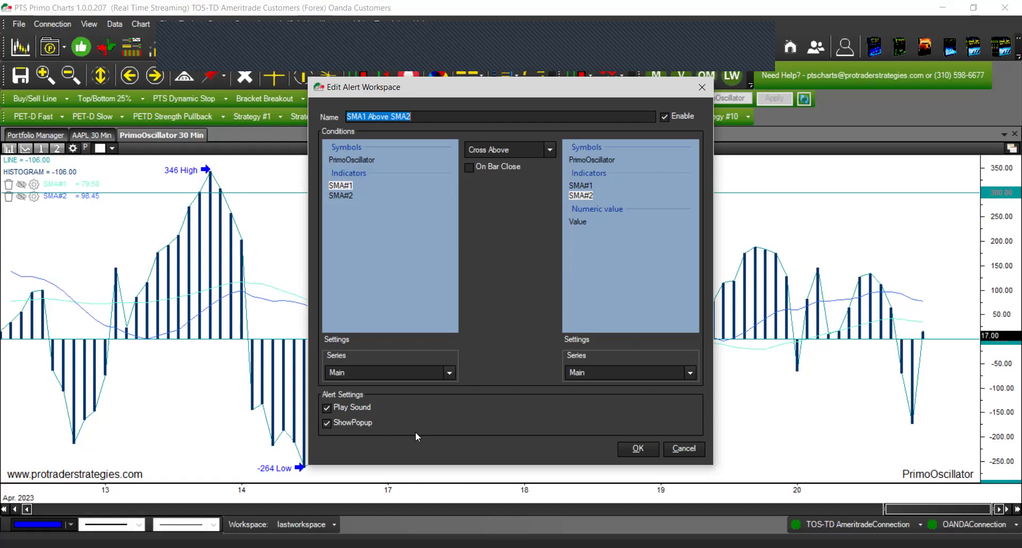
pyautogui.click(637, 448)
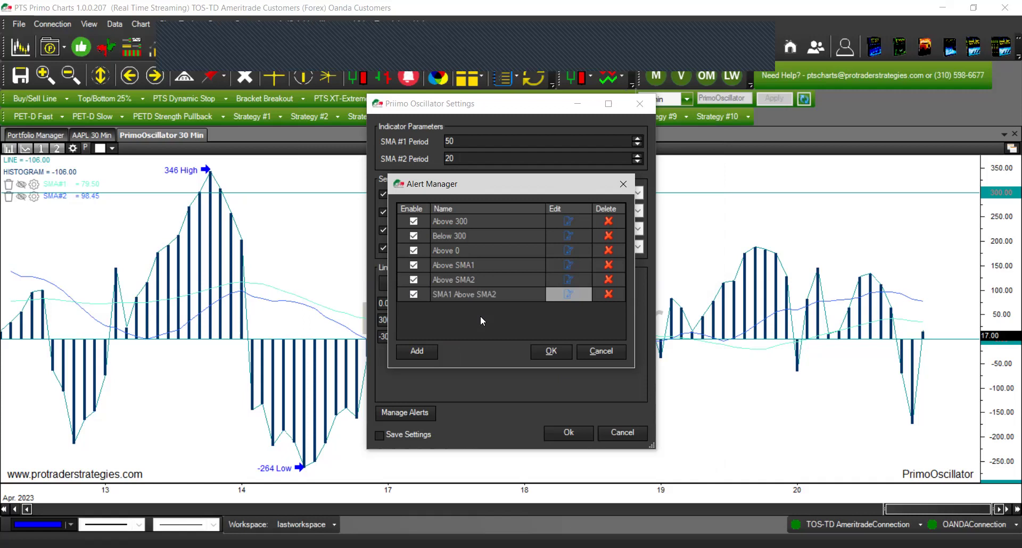
pyautogui.click(416, 351)
pyautogui.click(553, 353)
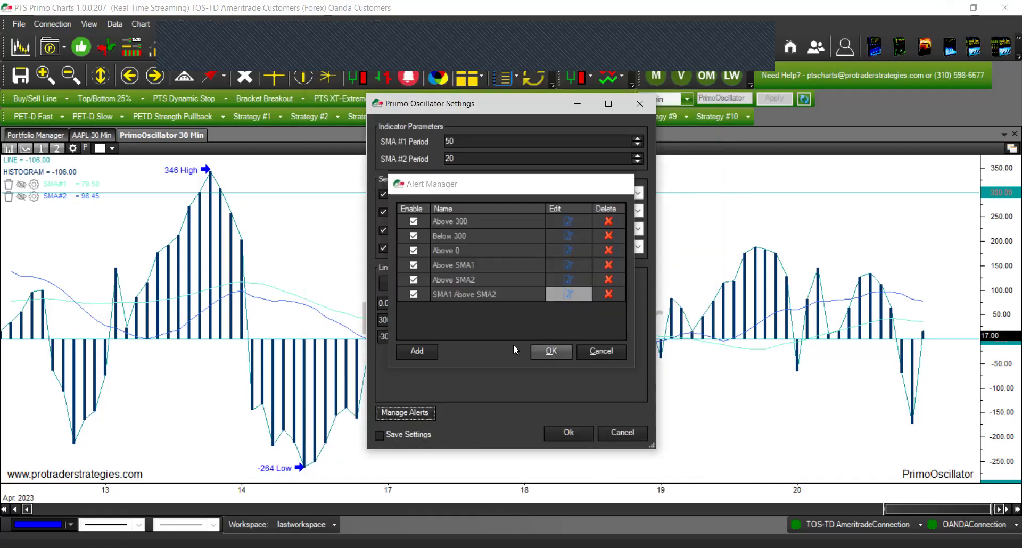
pyautogui.click(571, 433)
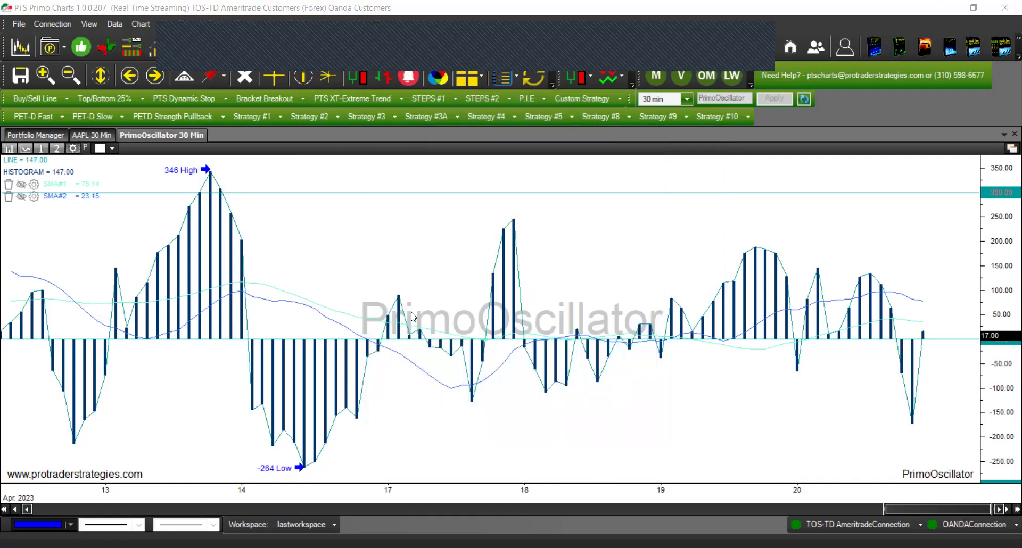
# Reopen the Primo Oscillator's alert list to check the enabled alerts, and close its settings
pyautogui.click(73, 149)
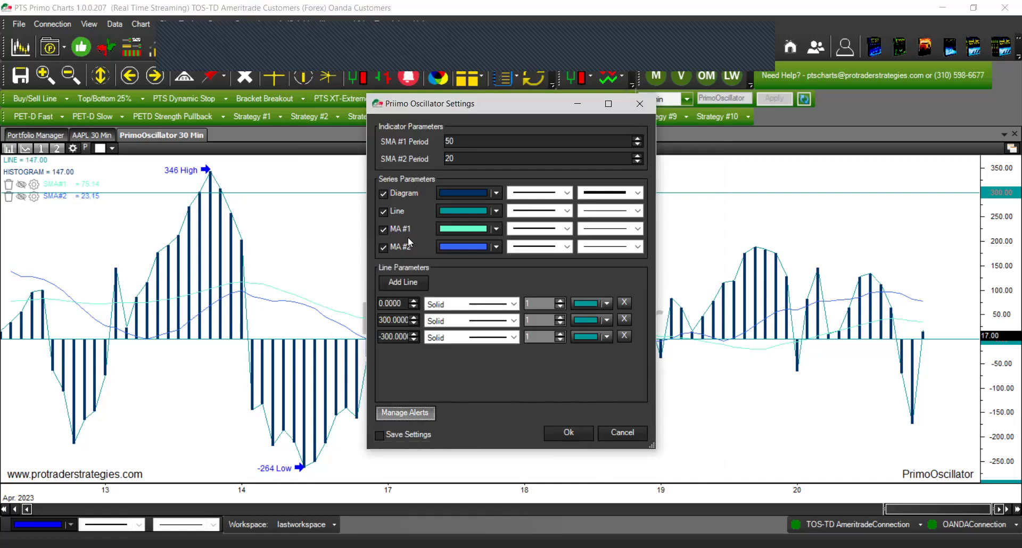
pyautogui.click(404, 414)
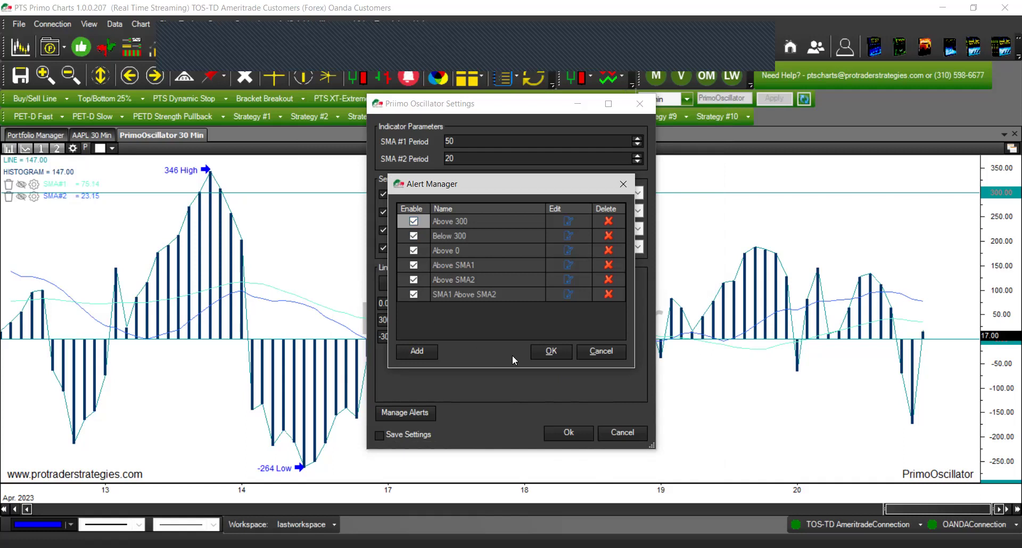
pyautogui.click(549, 351)
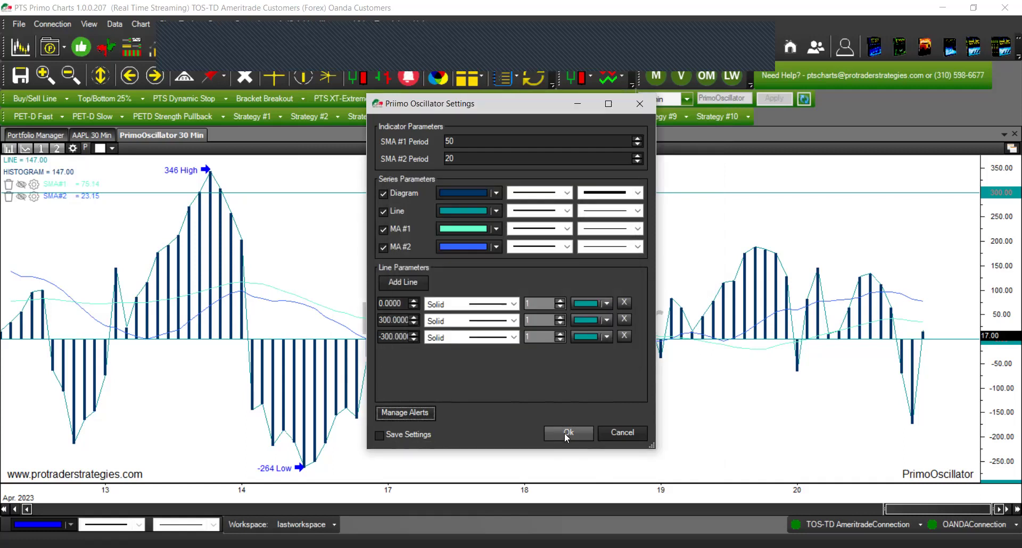
pyautogui.click(564, 433)
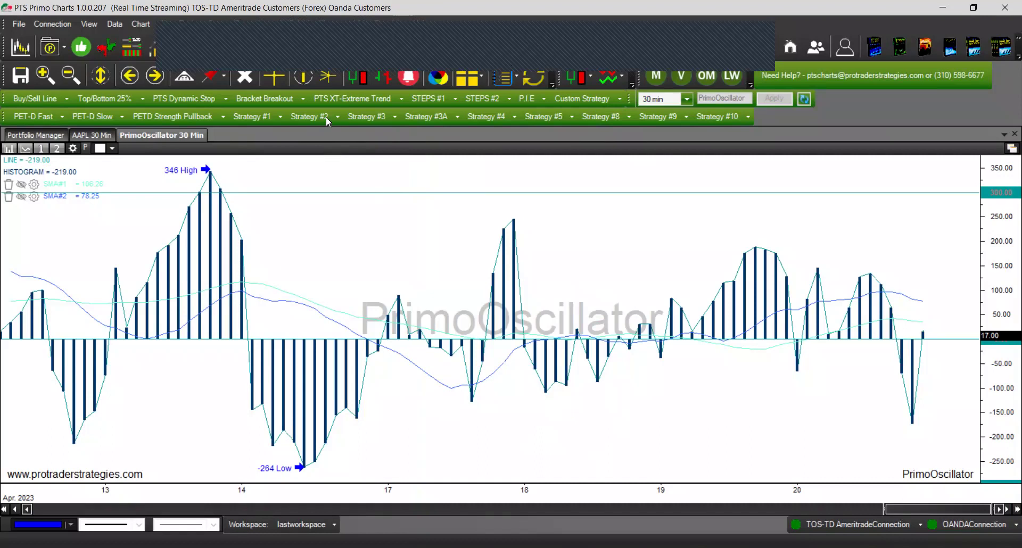
# Examine the Strategy #2 signals and options on the AAPL 30-minute chart
pyautogui.click(100, 135)
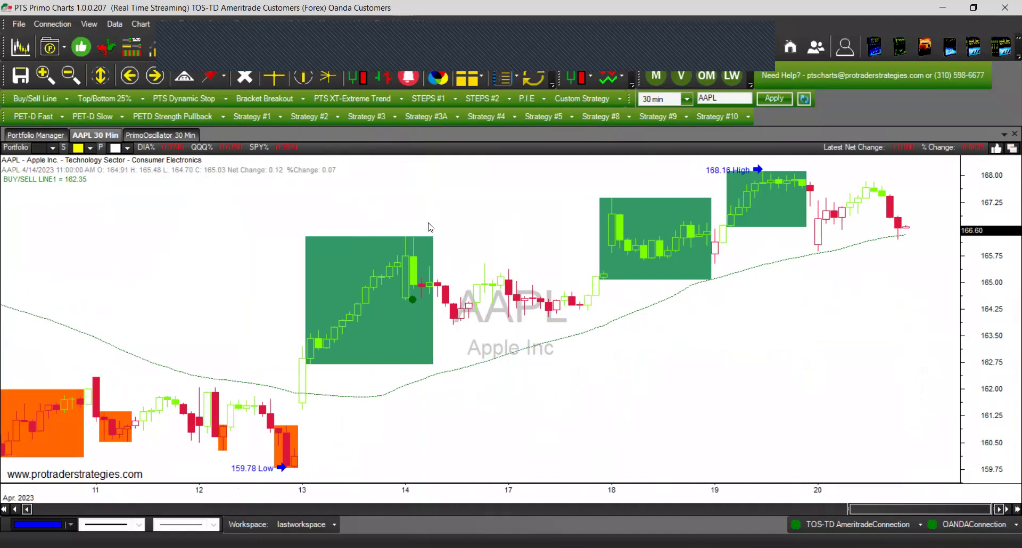
pyautogui.click(335, 117)
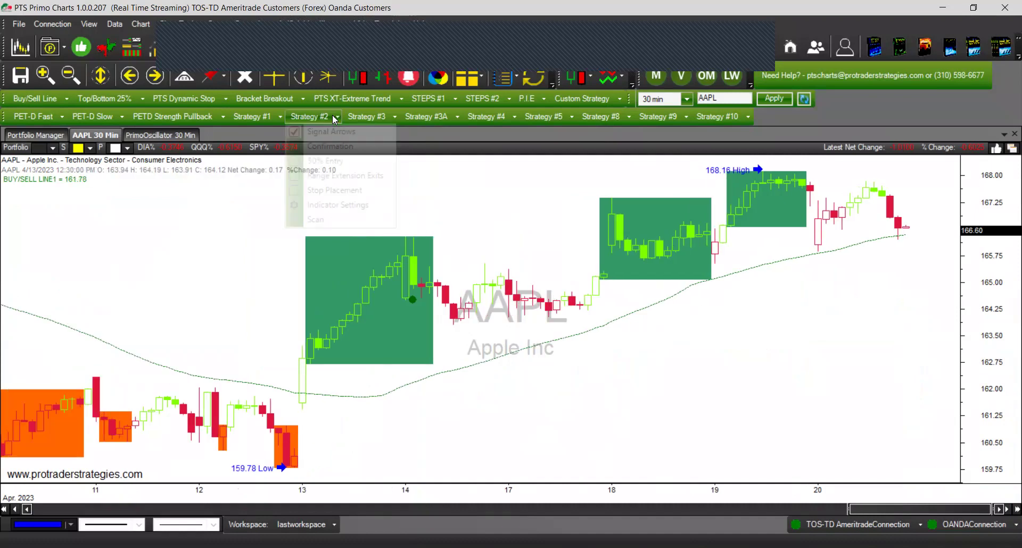
pyautogui.click(304, 116)
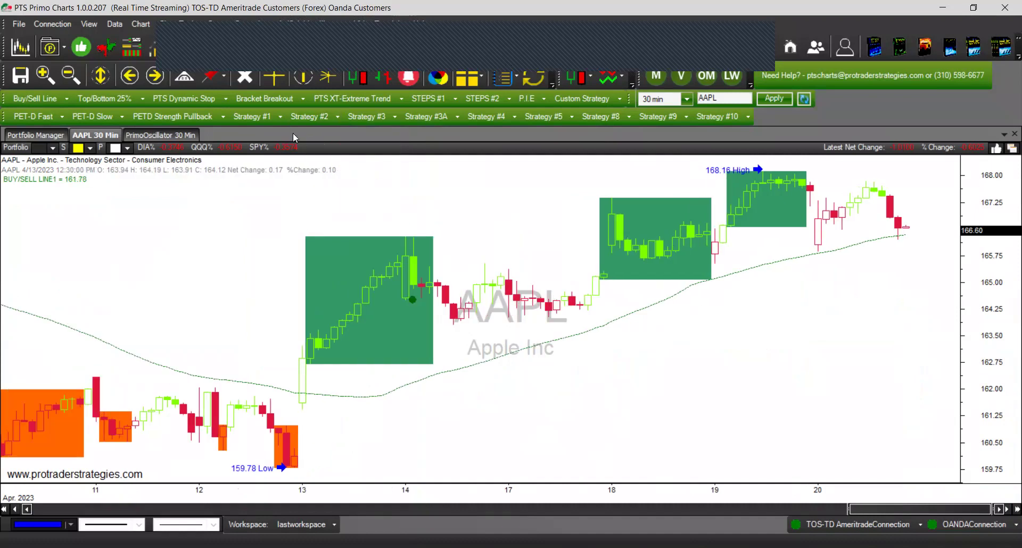
pyautogui.moveTo(413, 298)
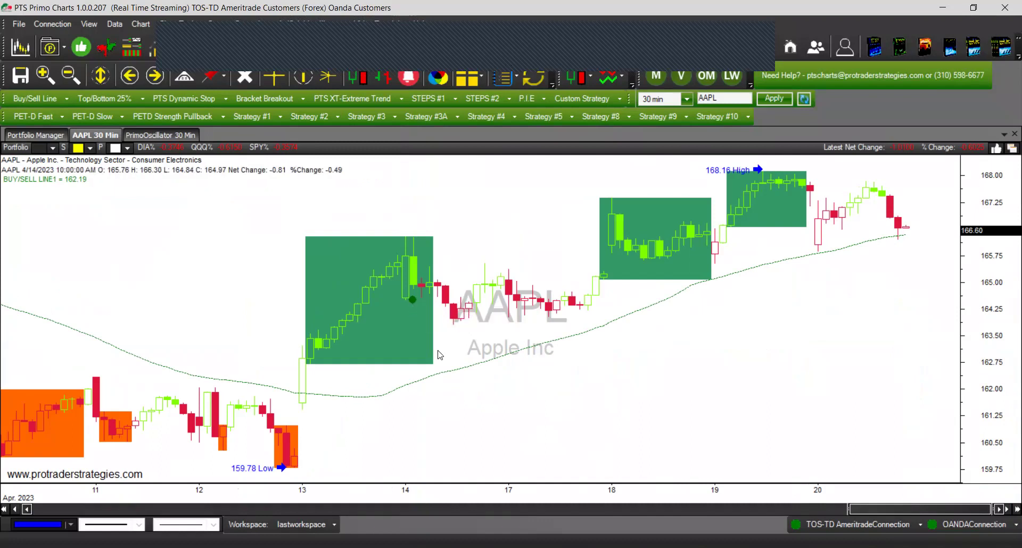
pyautogui.scroll(-1, 413, 298)
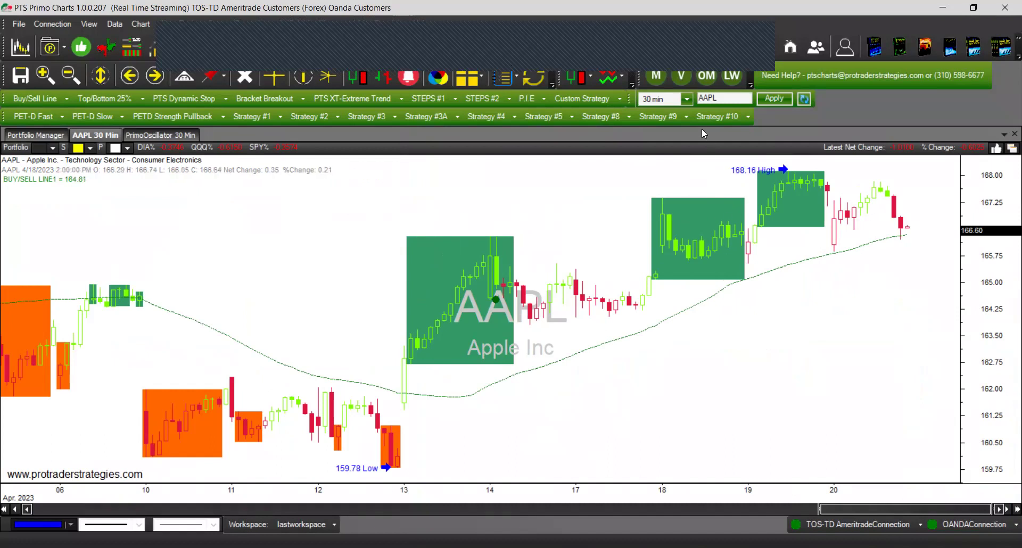
# Set the chart's timeframe to DAILY and its symbol to SPY
pyautogui.click(687, 99)
pyautogui.click(653, 167)
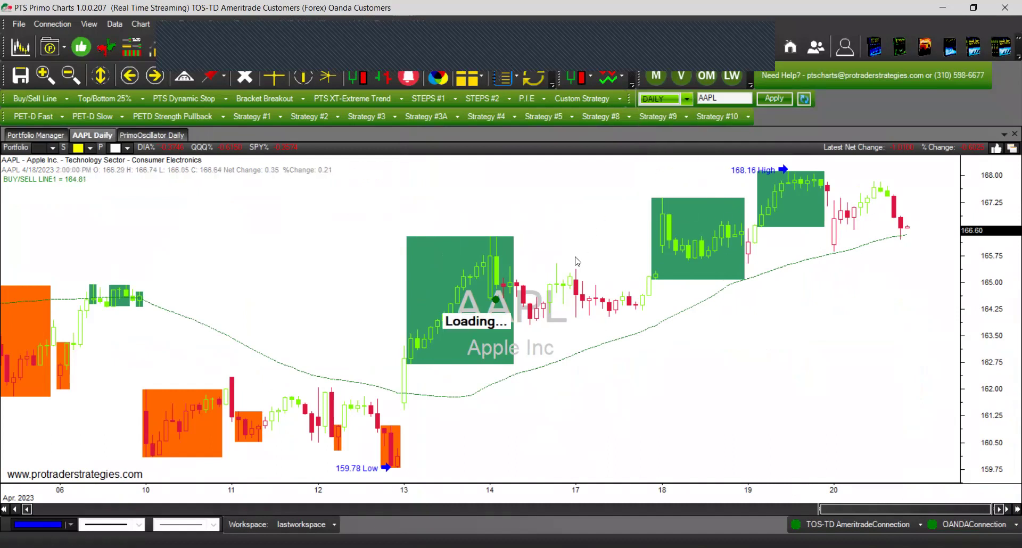
pyautogui.click(739, 98)
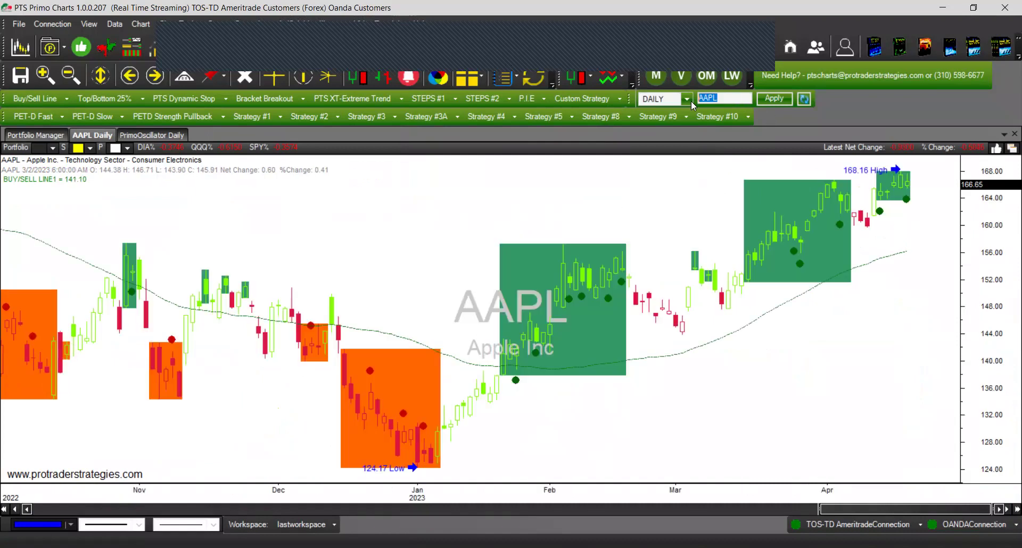
pyautogui.write('spy')
pyautogui.press('Return')
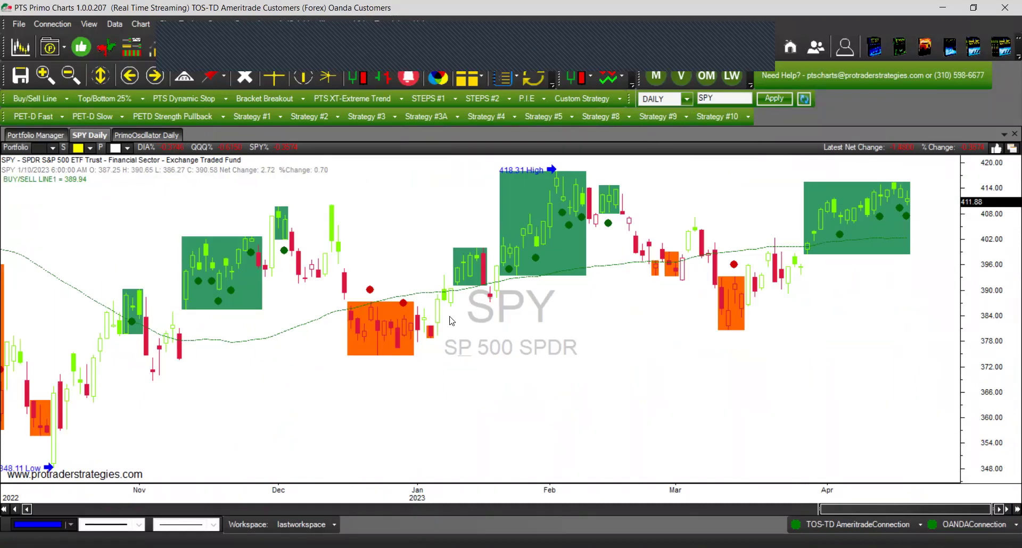
pyautogui.scroll(2, 479, 331)
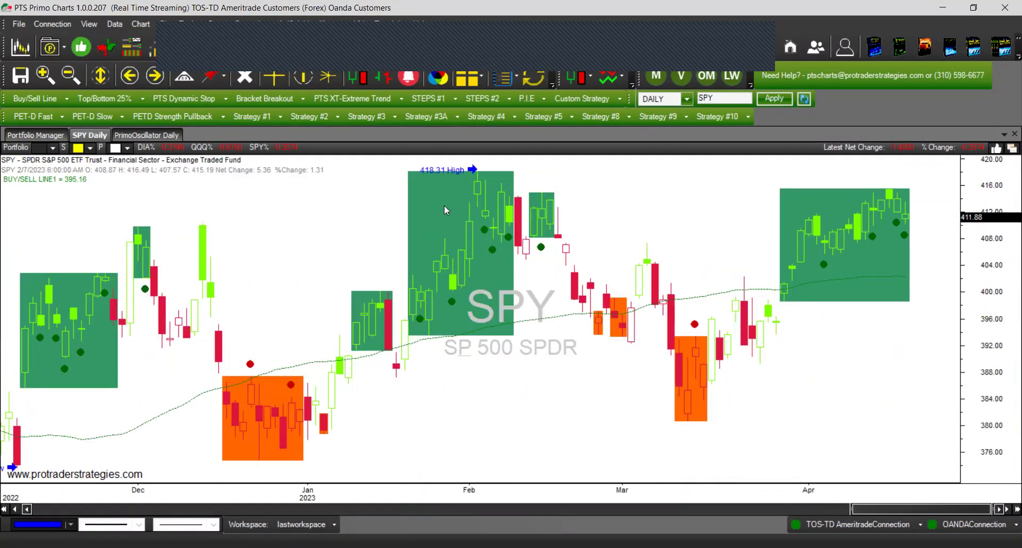
# Turn off the Strategy #2 signal arrows on the SPY Daily chart and try the strategy's Scan option
pyautogui.click(325, 120)
pyautogui.click(290, 130)
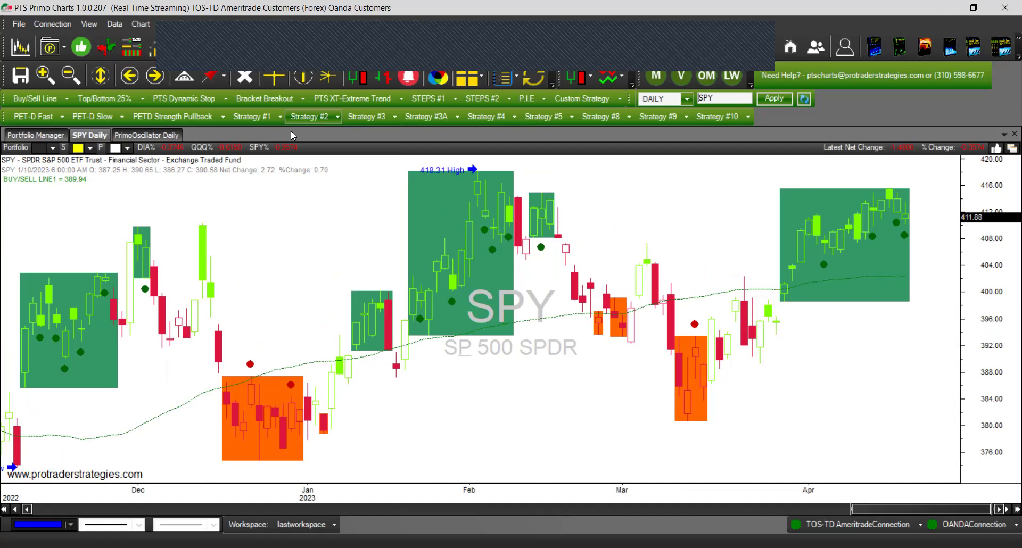
pyautogui.click(328, 118)
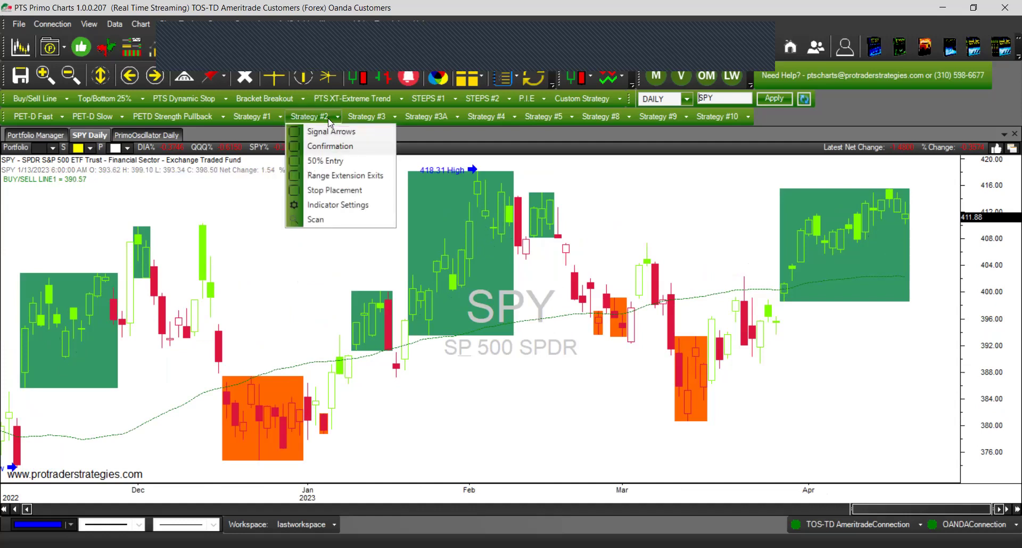
pyautogui.click(323, 220)
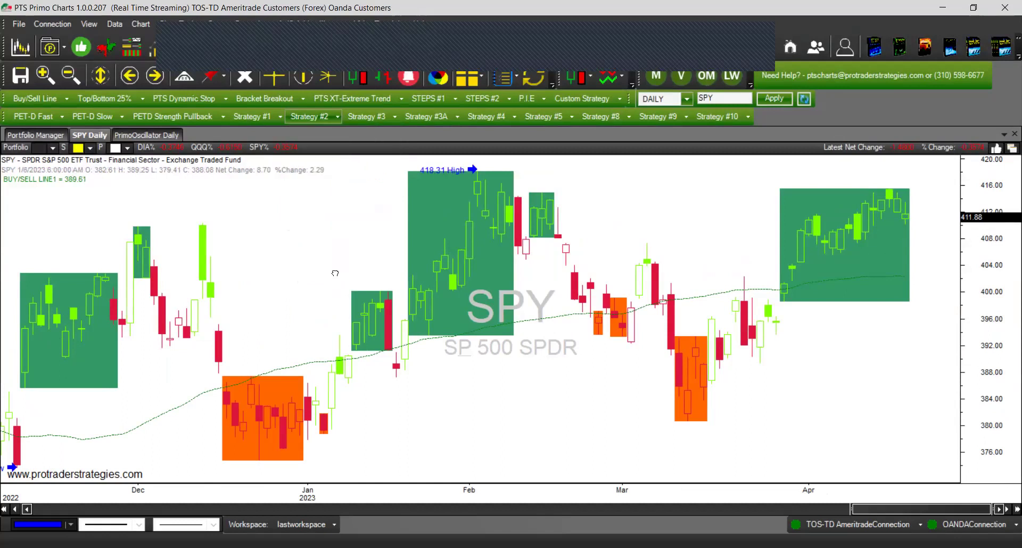
# Open the Multi Scanner and create a new portfolio manager named PM 4
pyautogui.click(107, 48)
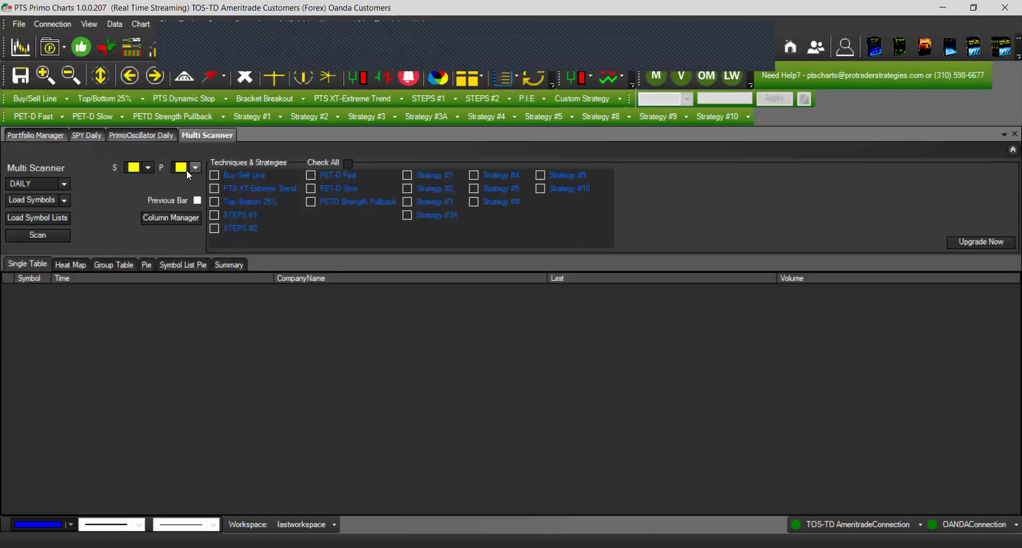
pyautogui.click(63, 48)
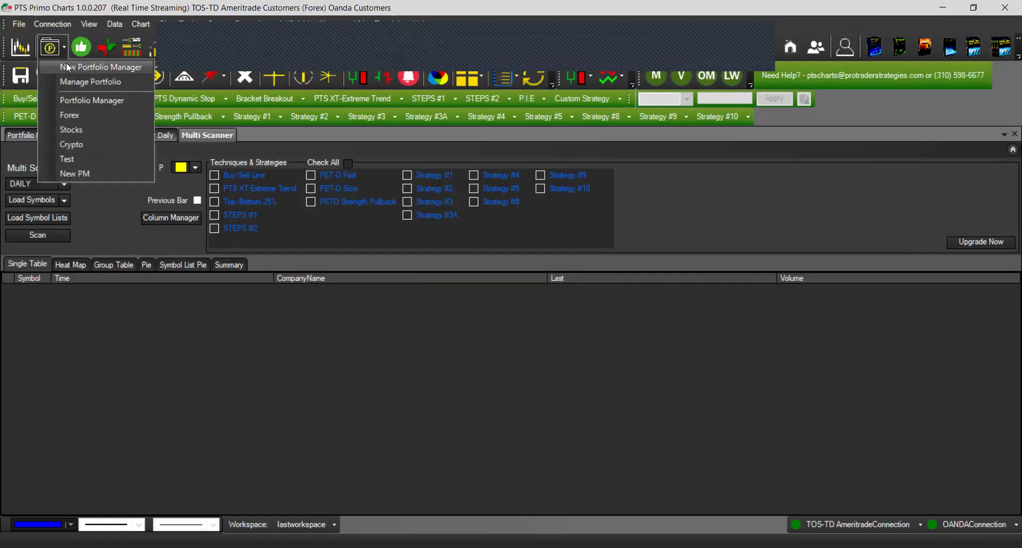
pyautogui.click(68, 66)
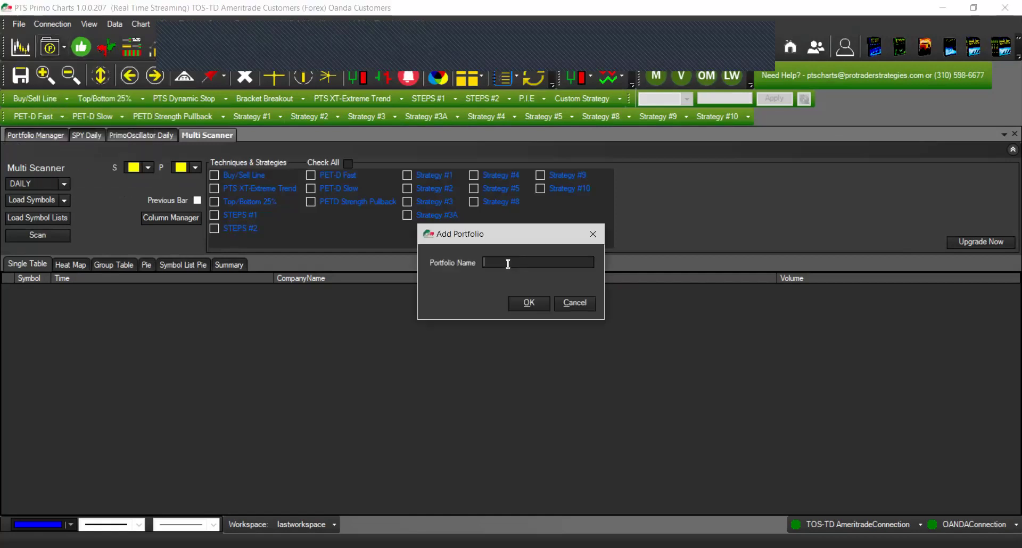
pyautogui.write('PM 4')
pyautogui.click(529, 304)
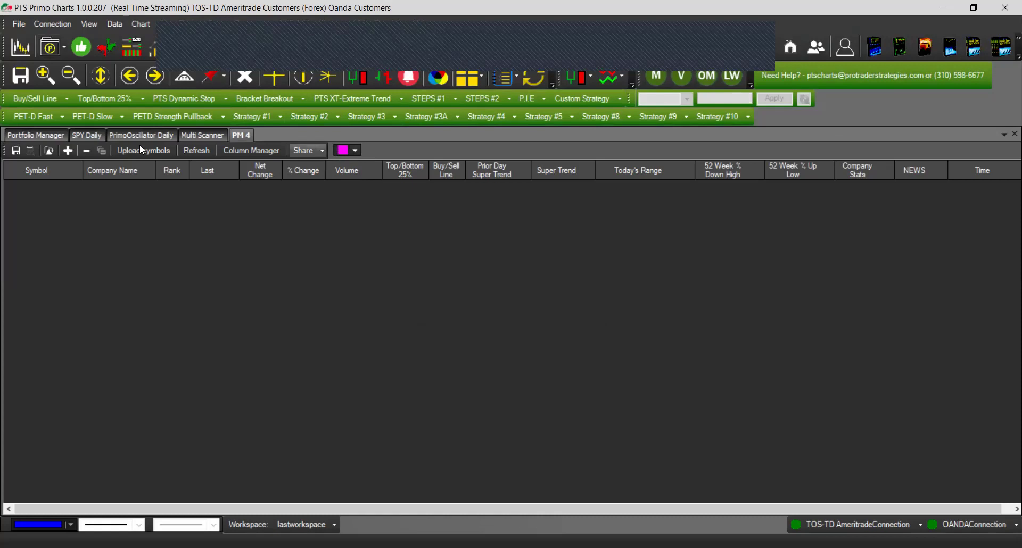
# Create an AAPL chart with Day periodicity, bar interval 1 and bar history 750, and return to the SPY Daily chart
pyautogui.click(16, 50)
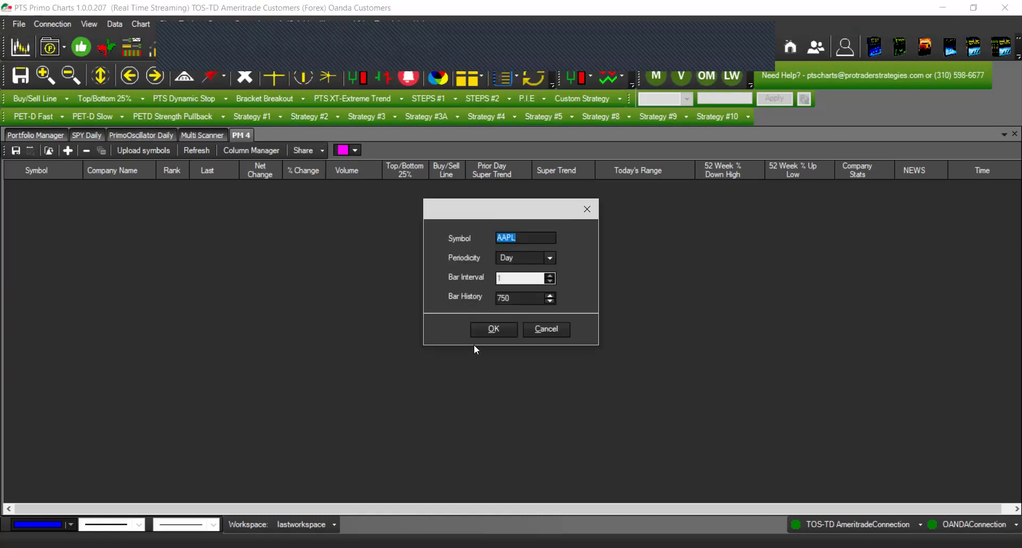
pyautogui.click(477, 330)
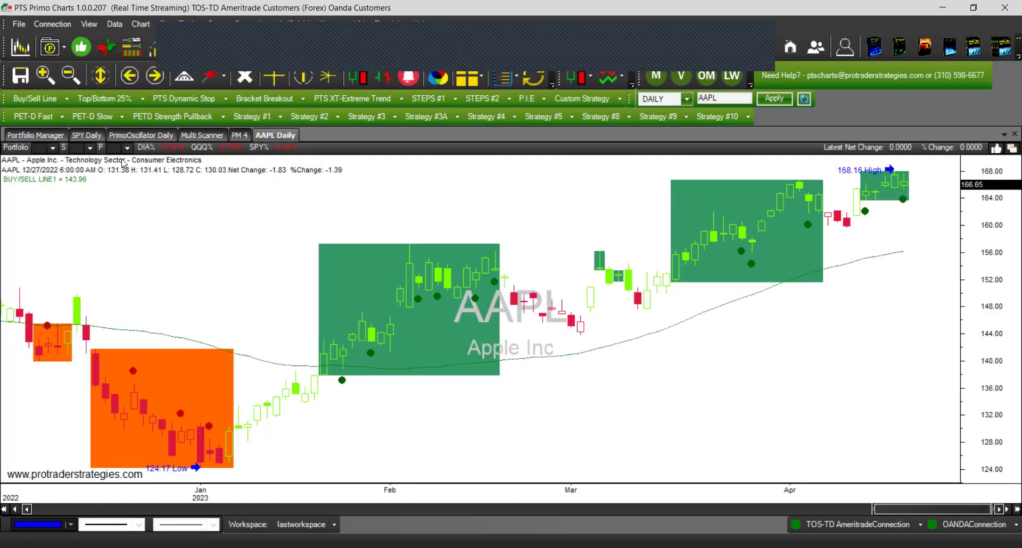
pyautogui.click(203, 136)
pyautogui.click(248, 135)
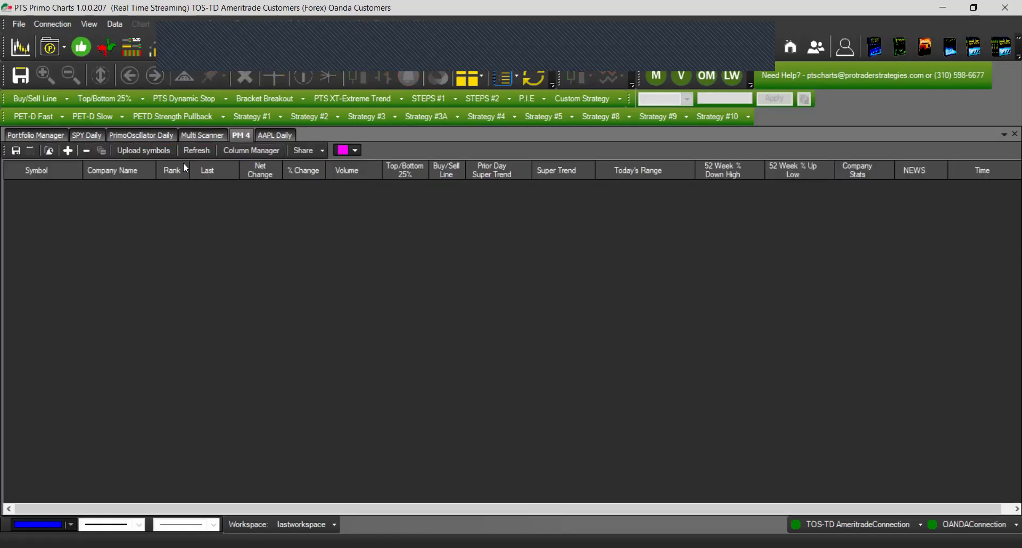
pyautogui.click(83, 135)
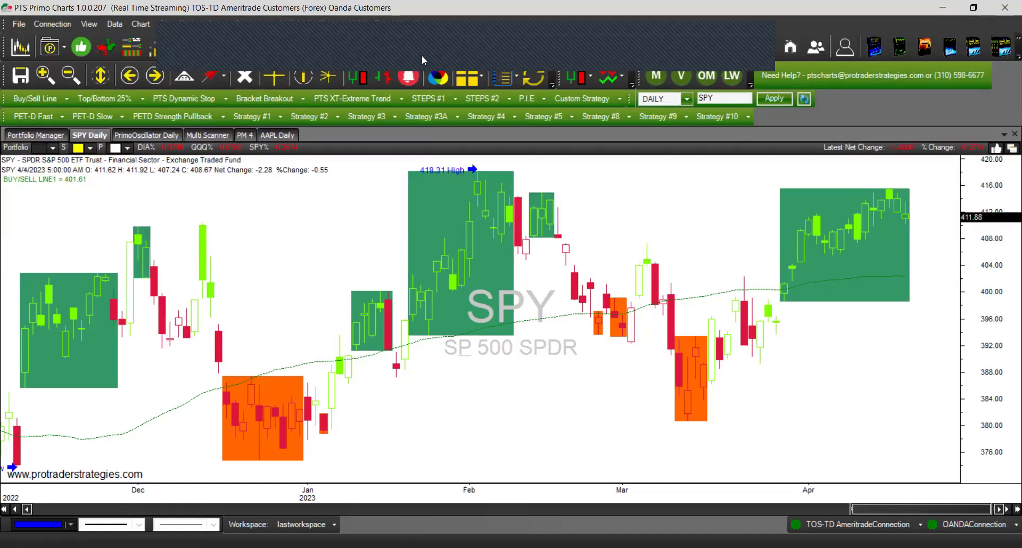
pyautogui.moveTo(422, 55); pyautogui.dragTo(435, 62)
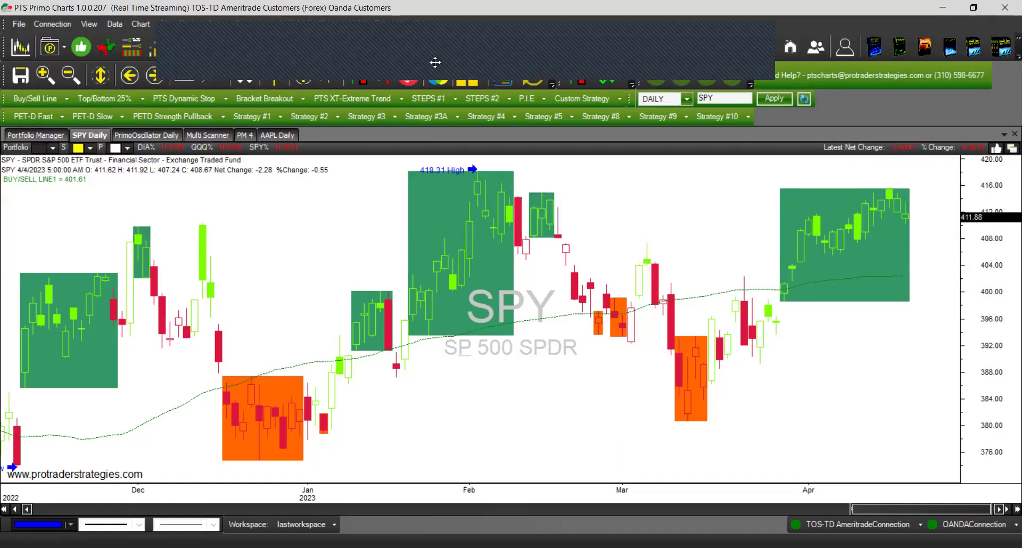